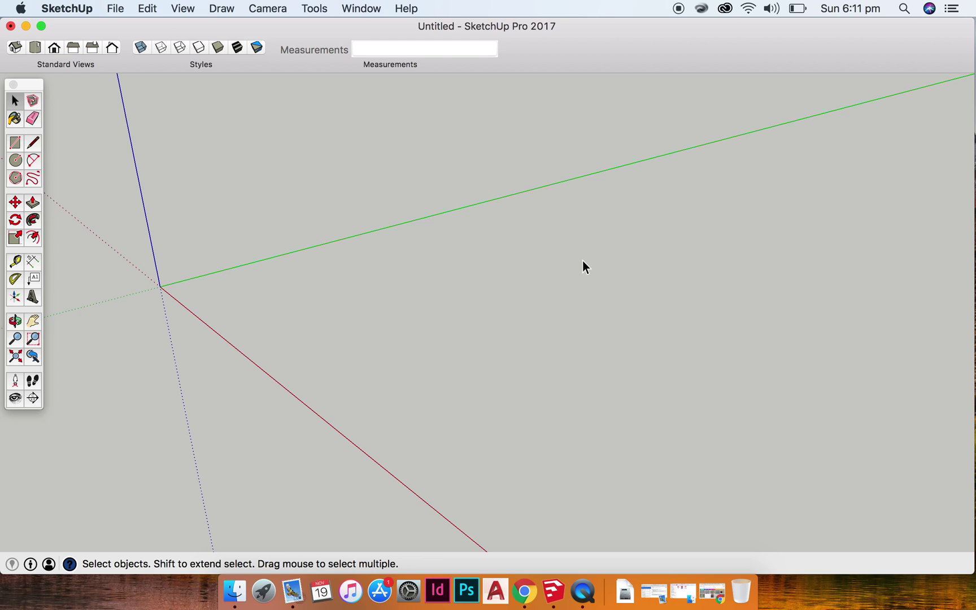
Draw a 4000 × 8000 rectangle face on the ground with the Rectangle tool.
{"action": "key", "text": "r"}
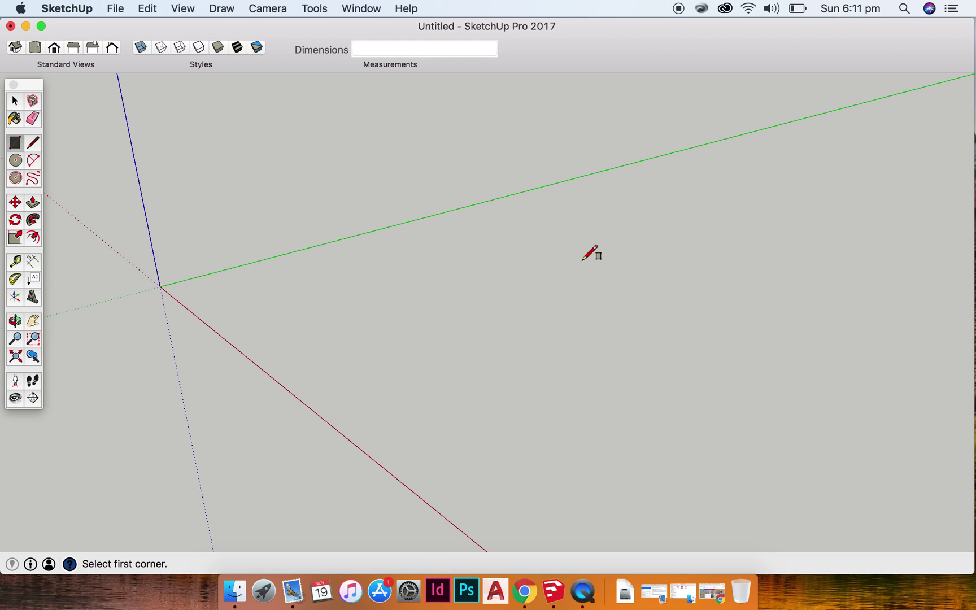
{"action": "left_click", "coordinate": [328, 308]}
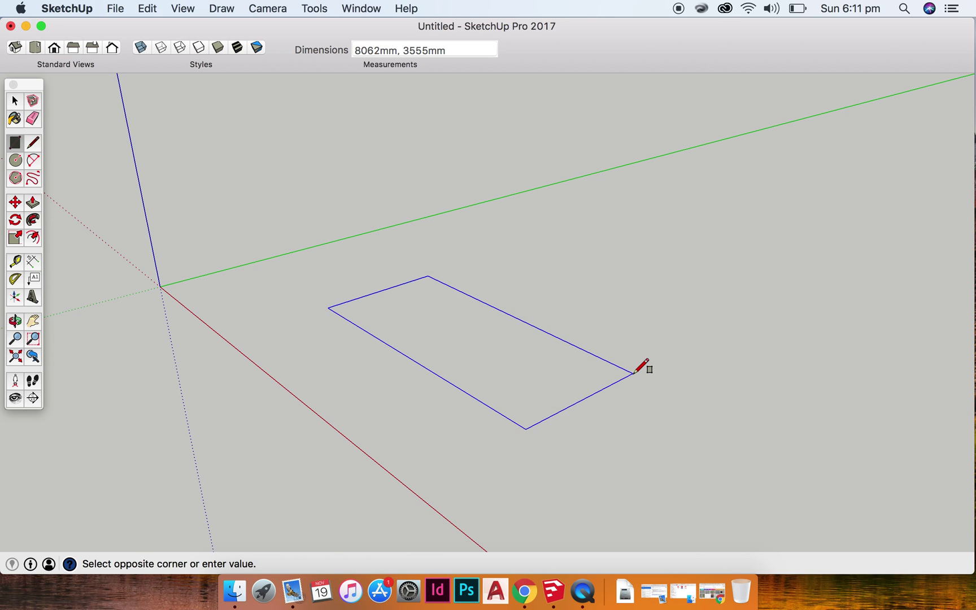
{"action": "key", "text": "Tab"}
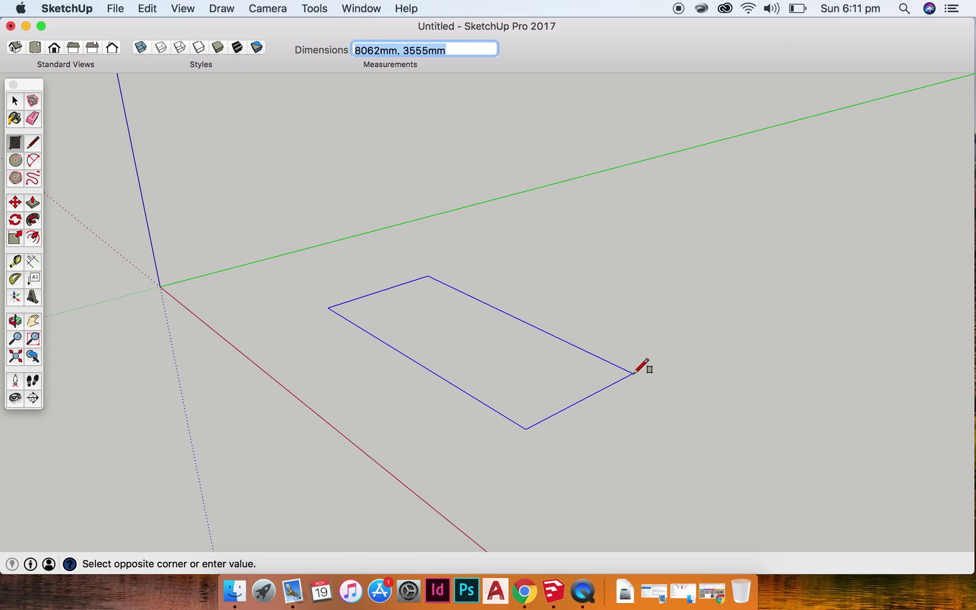
{"action": "type", "text": "4000"}
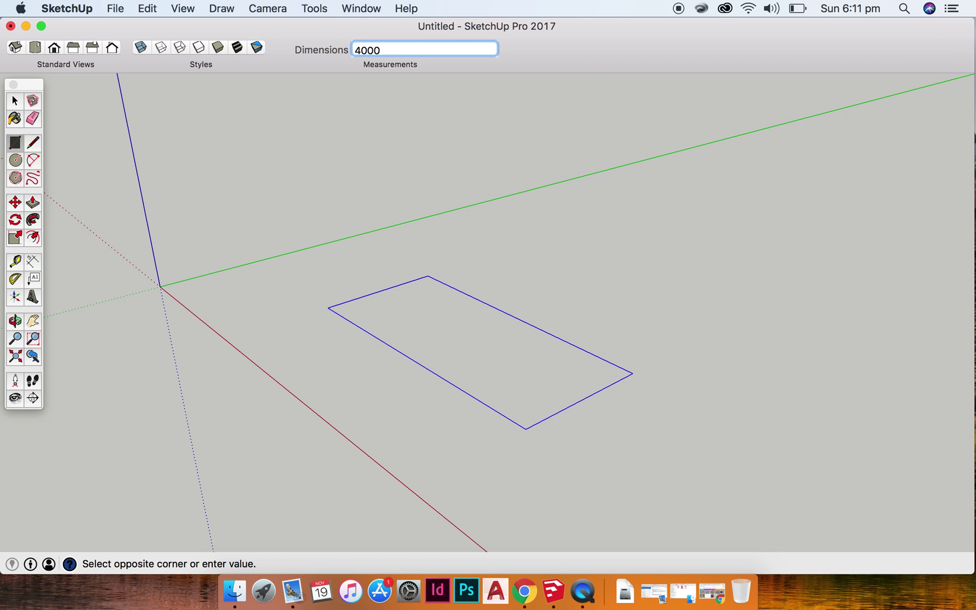
{"action": "type", "text": ",8000"}
{"action": "key", "text": "Return"}
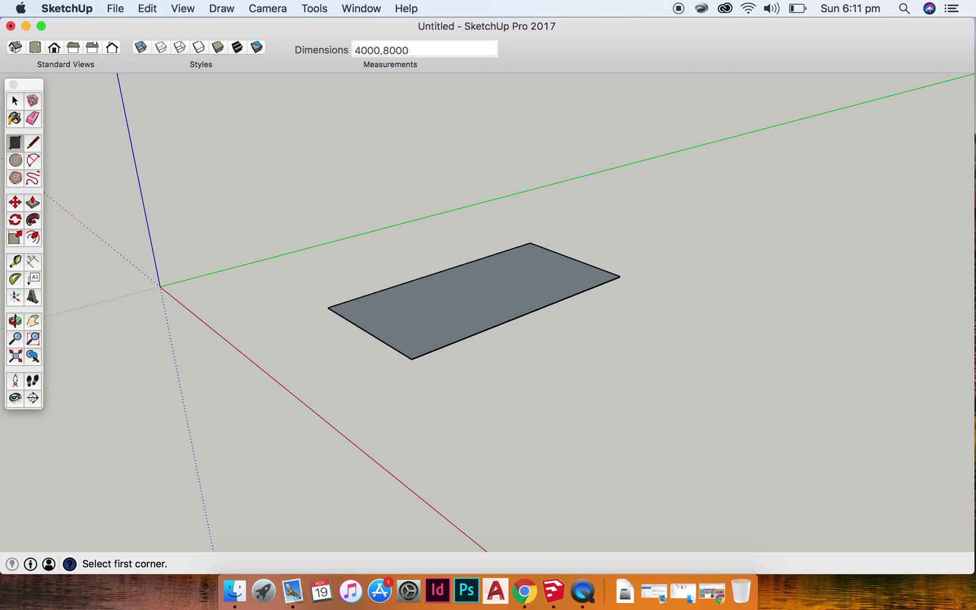
{"action": "scroll", "coordinate": [553, 231], "scroll_direction": "up", "scroll_amount": 3}
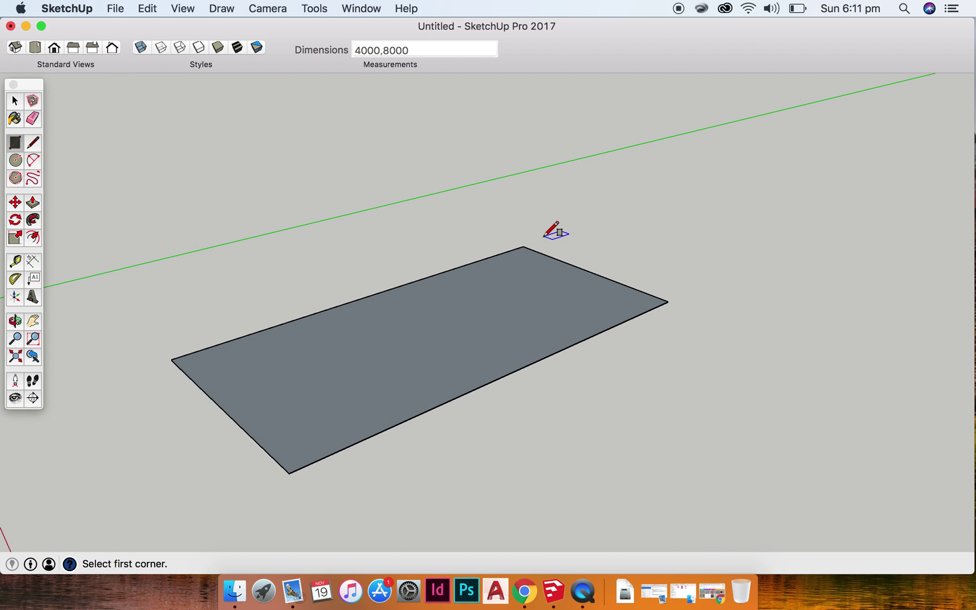
{"action": "key", "text": "space"}
Push-pull the rectangle face upward exactly 2000 mm into a solid box.
{"action": "key", "text": "p"}
{"action": "left_click", "coordinate": [527, 314]}
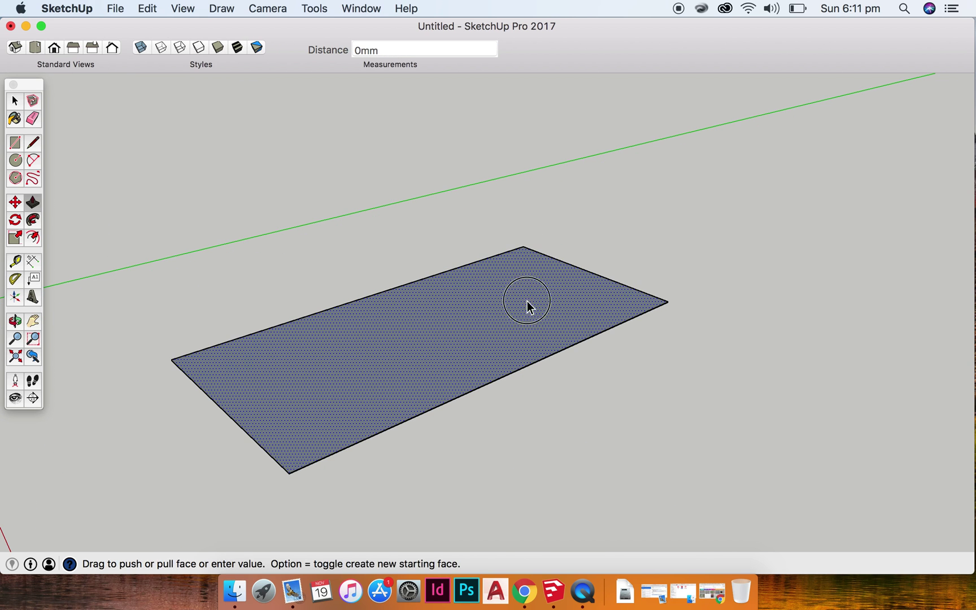
{"action": "left_click", "coordinate": [528, 210]}
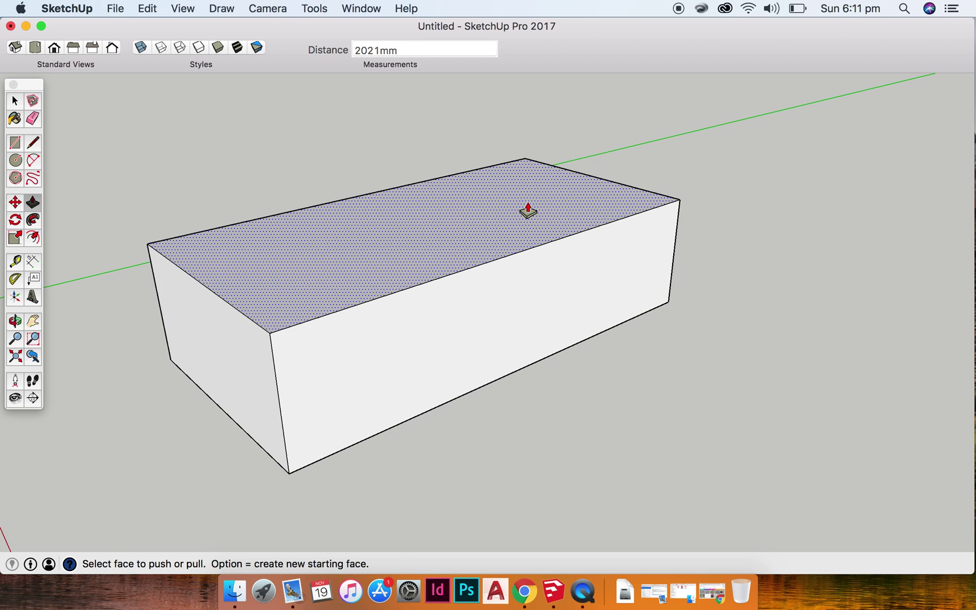
{"action": "type", "text": "2000"}
{"action": "key", "text": "Return"}
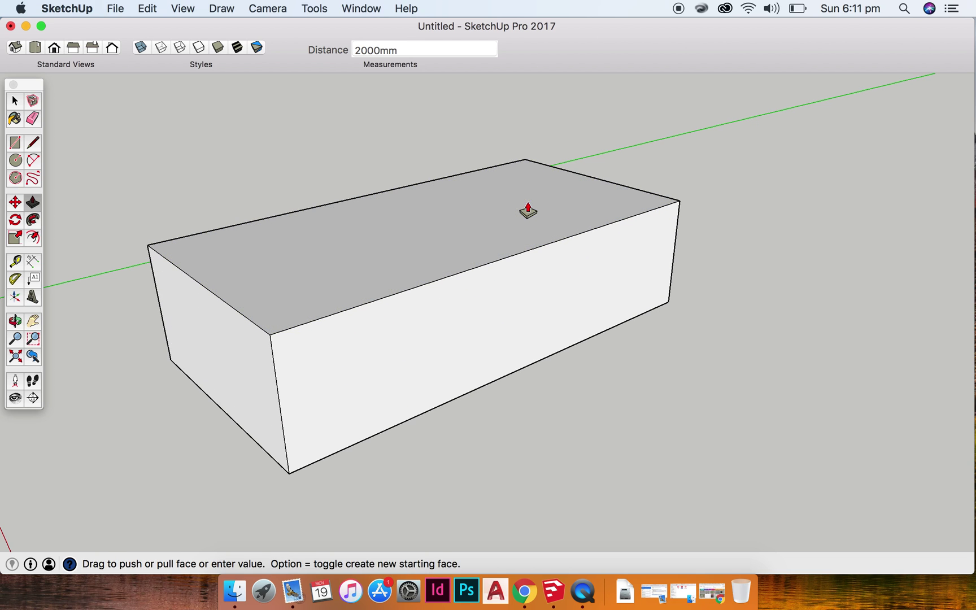
{"action": "key", "text": "space"}
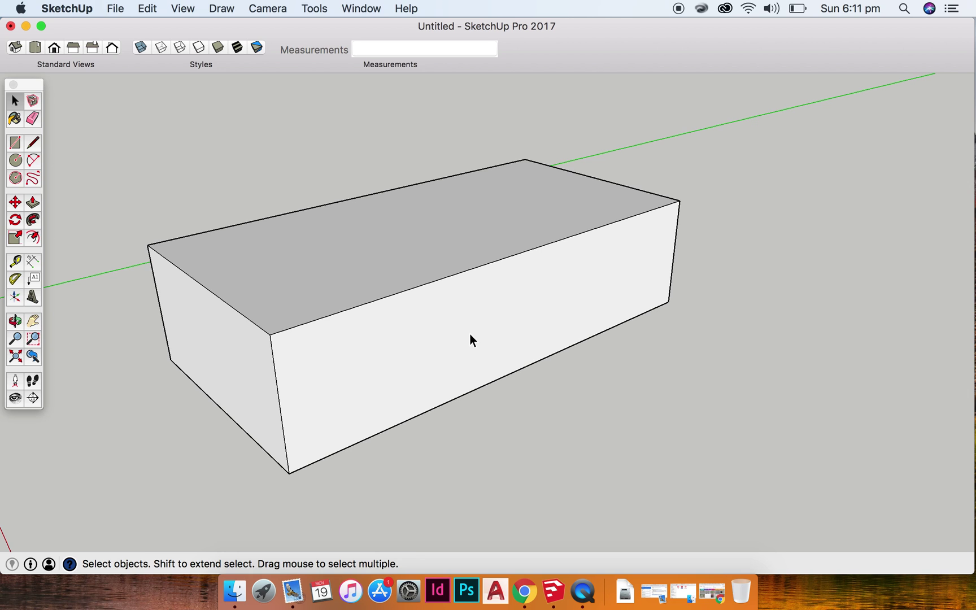
Draw two circles spaced apart along the box's front face.
{"action": "key", "text": "c"}
{"action": "left_click", "coordinate": [450, 353]}
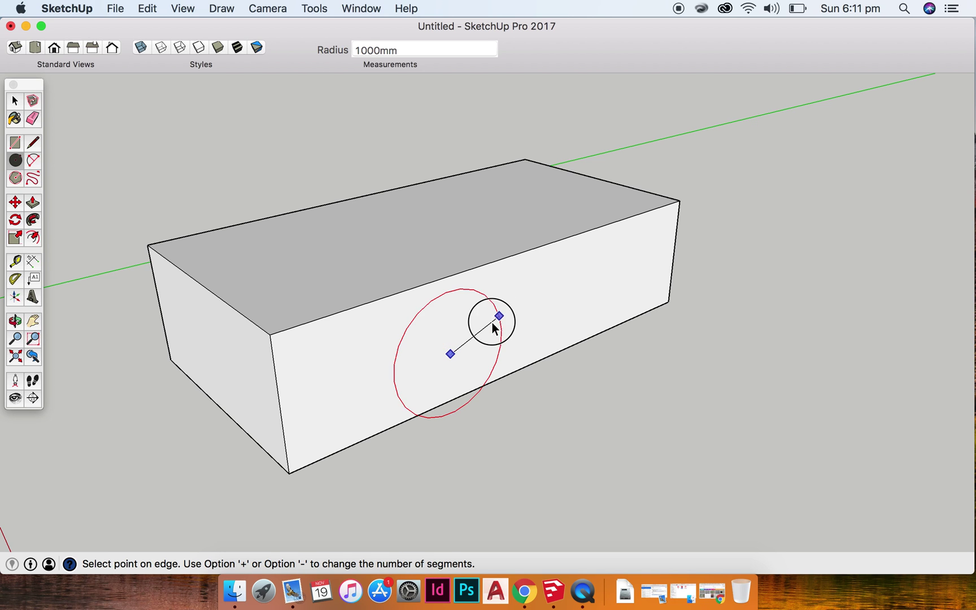
{"action": "left_click", "coordinate": [462, 346]}
{"action": "left_click", "coordinate": [598, 294]}
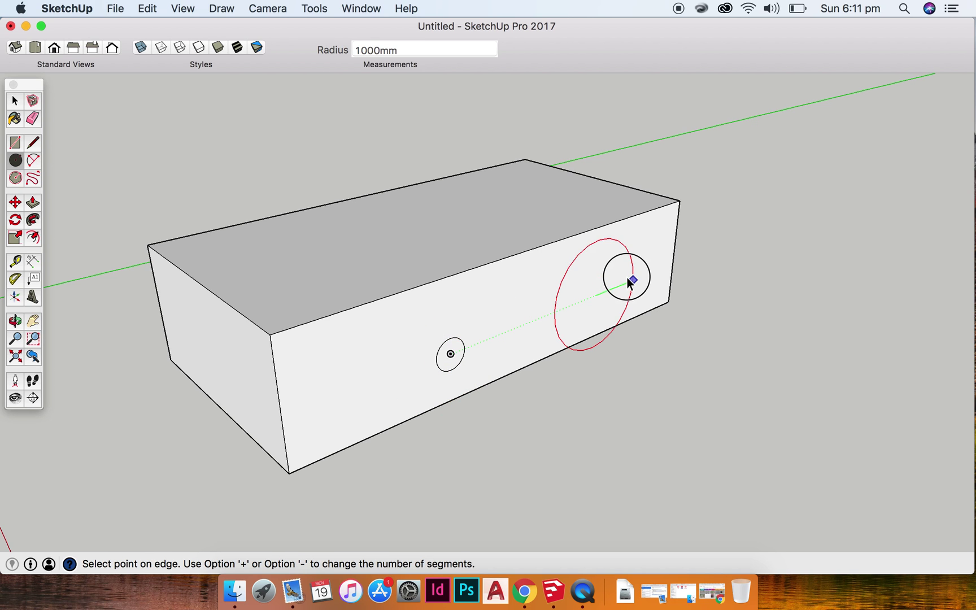
{"action": "left_click", "coordinate": [606, 291]}
{"action": "key", "text": "space"}
Delete the selected circle face to open a hole in the front face.
{"action": "key", "text": "p"}
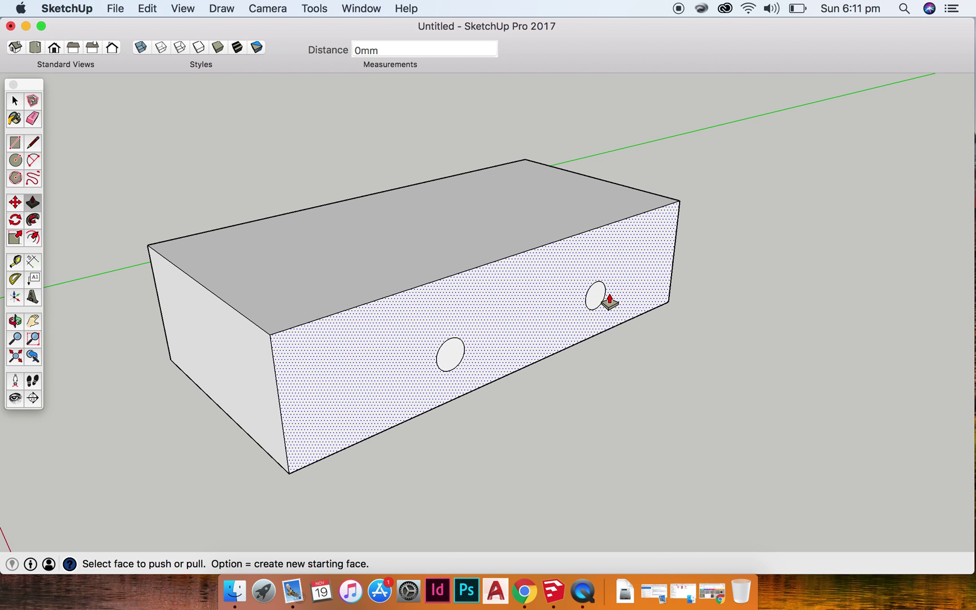
{"action": "key", "text": "space"}
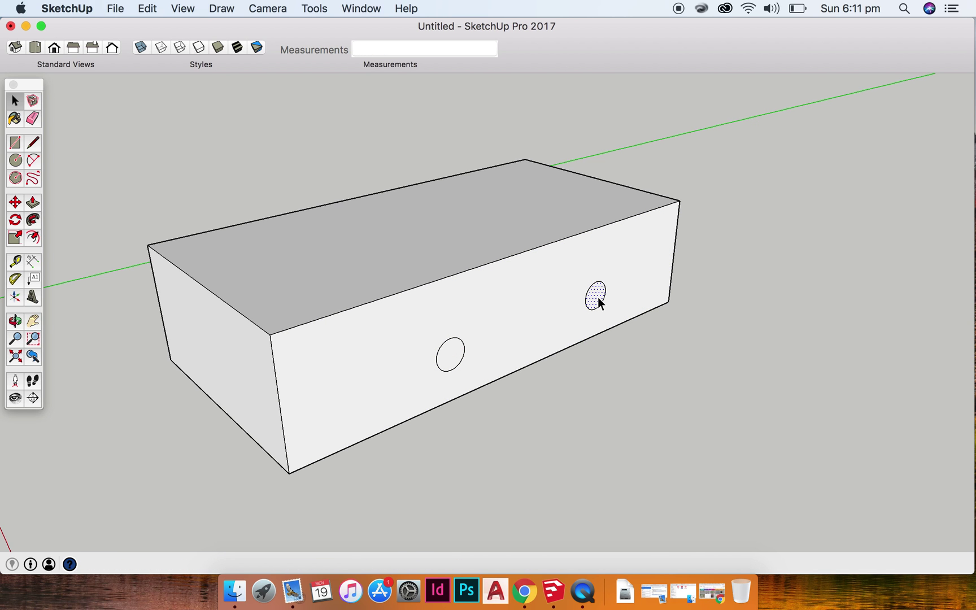
{"action": "key", "text": "Delete"}
{"action": "key", "text": "Delete"}
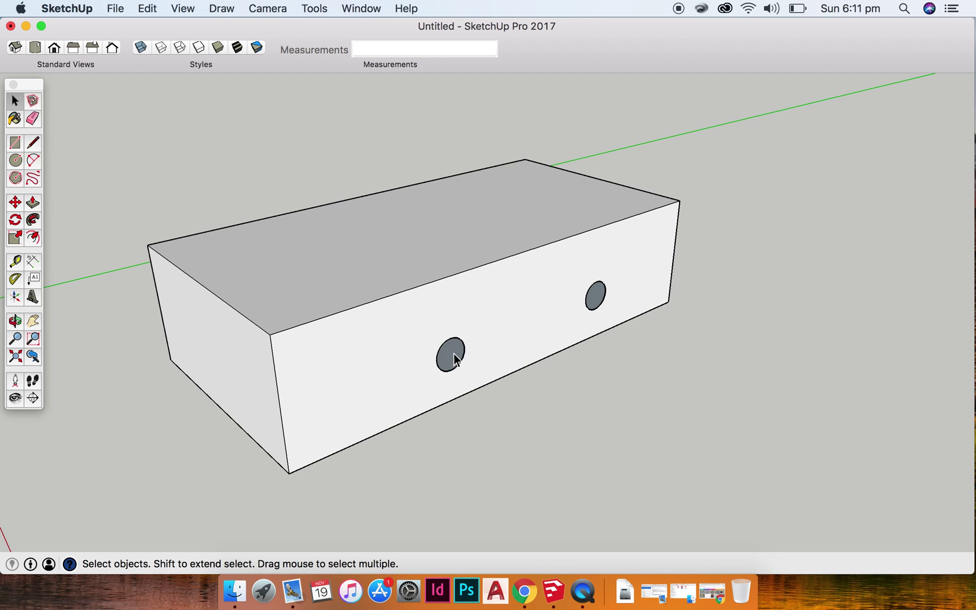
{"action": "scroll", "coordinate": [424, 337], "scroll_direction": "down", "scroll_amount": 6}
{"action": "scroll", "coordinate": [464, 341], "scroll_direction": "up", "scroll_amount": 5}
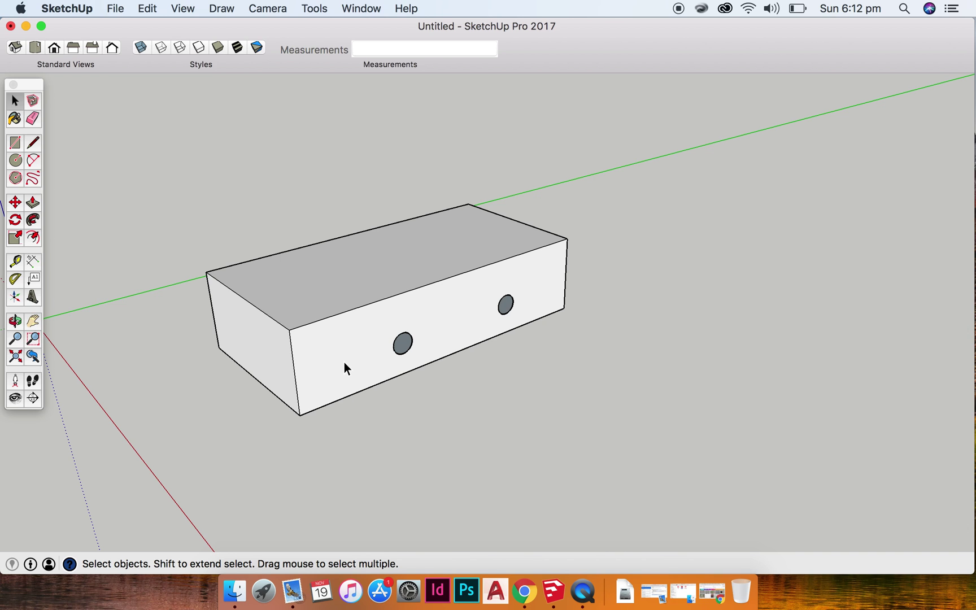
{"action": "scroll", "coordinate": [344, 362], "scroll_direction": "up", "scroll_amount": 5}
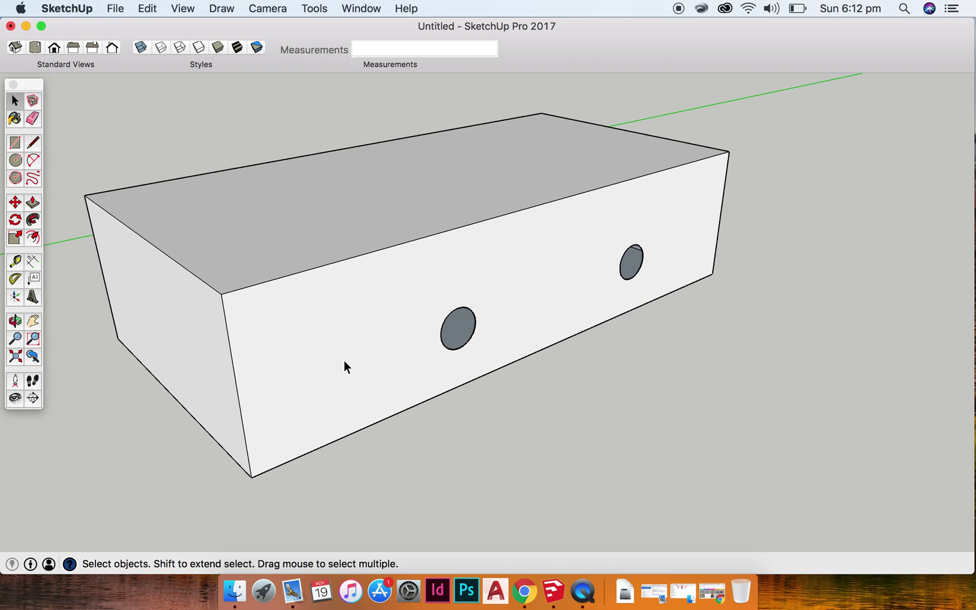
{"action": "scroll", "coordinate": [344, 361], "scroll_direction": "down", "scroll_amount": 5}
{"action": "middle_click_drag", "start_coordinate": [344, 361], "coordinate": [390, 318]}
{"action": "scroll", "coordinate": [302, 336], "scroll_direction": "down", "scroll_amount": 3}
{"action": "scroll", "coordinate": [390, 318], "scroll_direction": "down", "scroll_amount": 3}
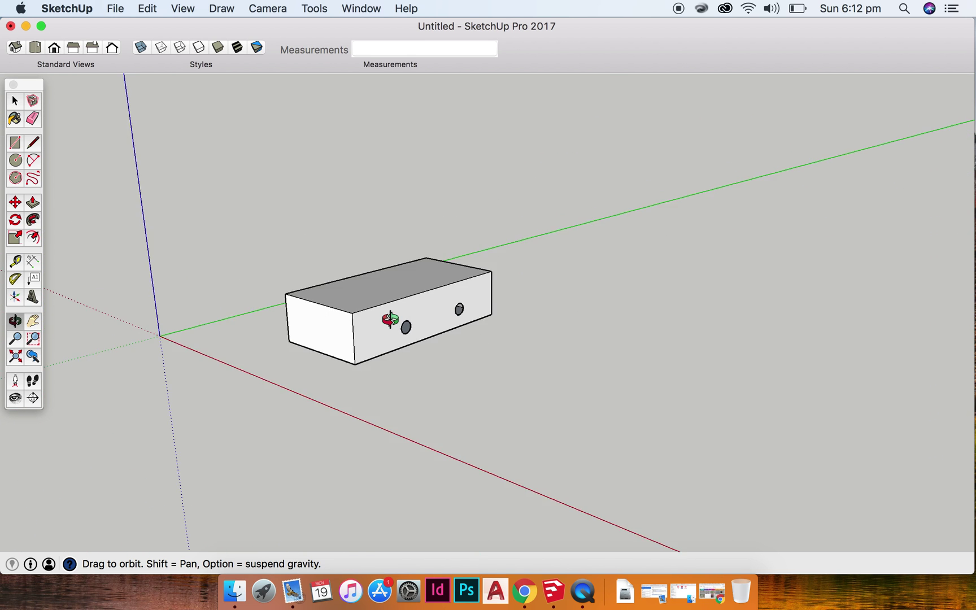
{"action": "scroll", "coordinate": [390, 319], "scroll_direction": "down", "scroll_amount": 2}
{"action": "scroll", "coordinate": [412, 307], "scroll_direction": "up", "scroll_amount": 3}
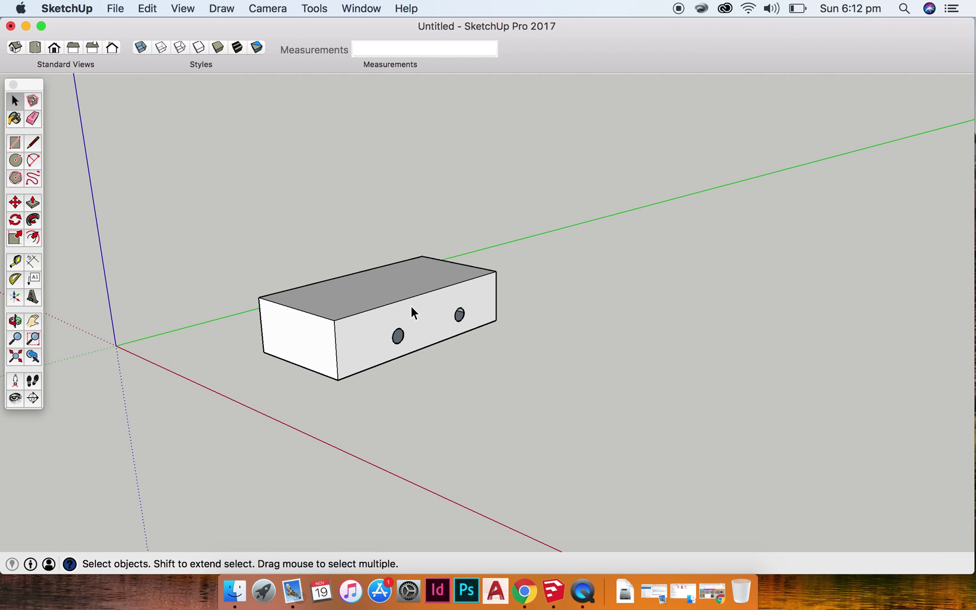
{"action": "scroll", "coordinate": [412, 307], "scroll_direction": "up", "scroll_amount": 1}
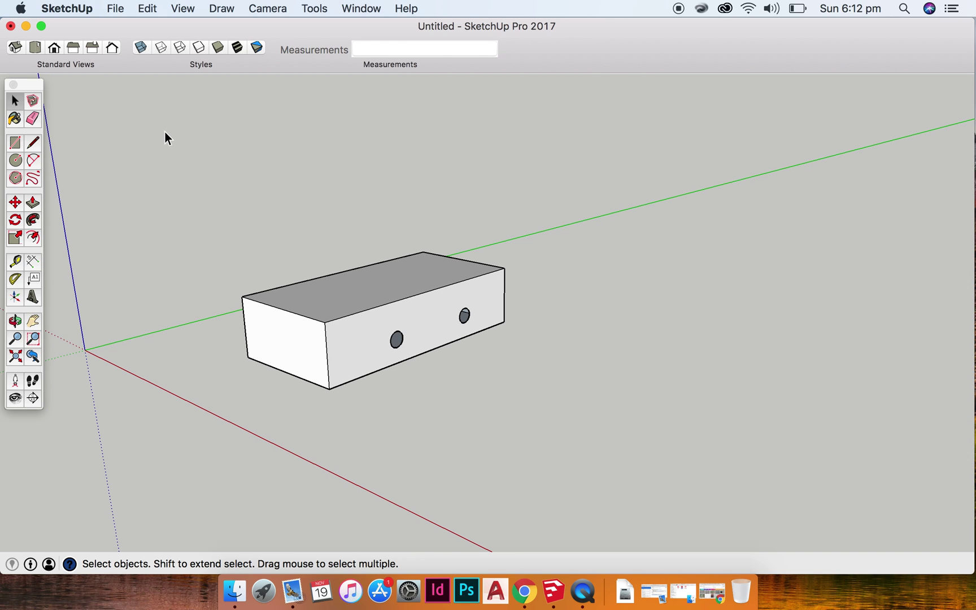
Window-select the whole box with its holes and use Edit > Make Group.
{"action": "left_click_drag", "start_coordinate": [162, 132], "coordinate": [545, 458]}
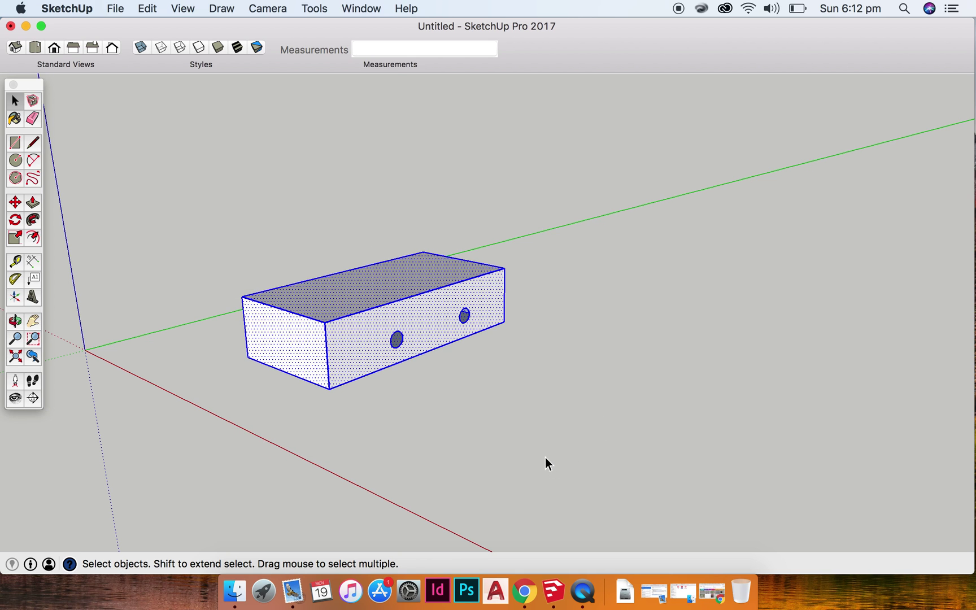
{"action": "left_click", "coordinate": [154, 8]}
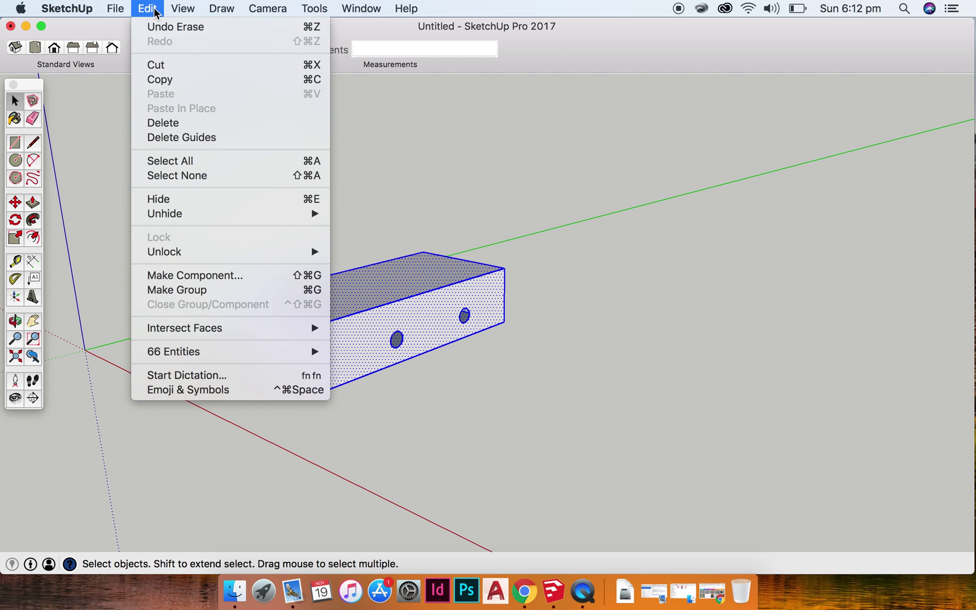
{"action": "left_click", "coordinate": [200, 289]}
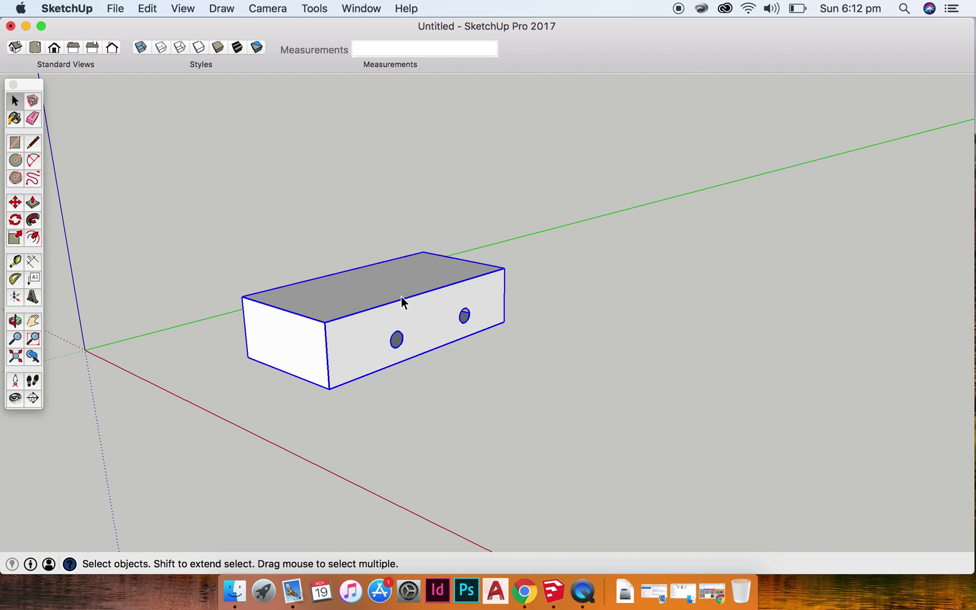
Scale the group along red, green and blue, ending with a red-axis shrink to 0.41.
{"action": "key", "text": "s"}
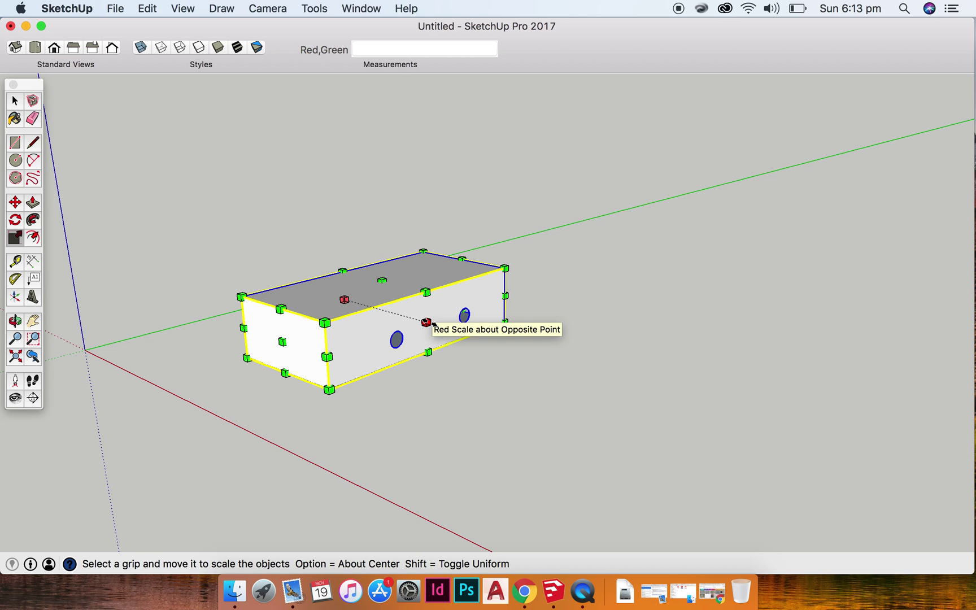
{"action": "left_click_drag", "start_coordinate": [431, 324], "coordinate": [616, 402]}
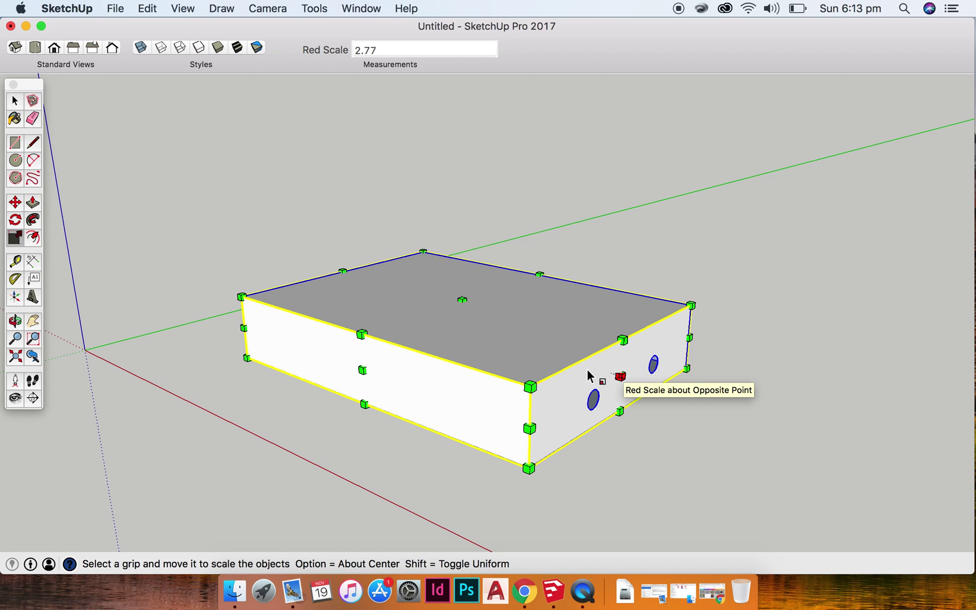
{"action": "left_click_drag", "start_coordinate": [463, 301], "coordinate": [470, 349]}
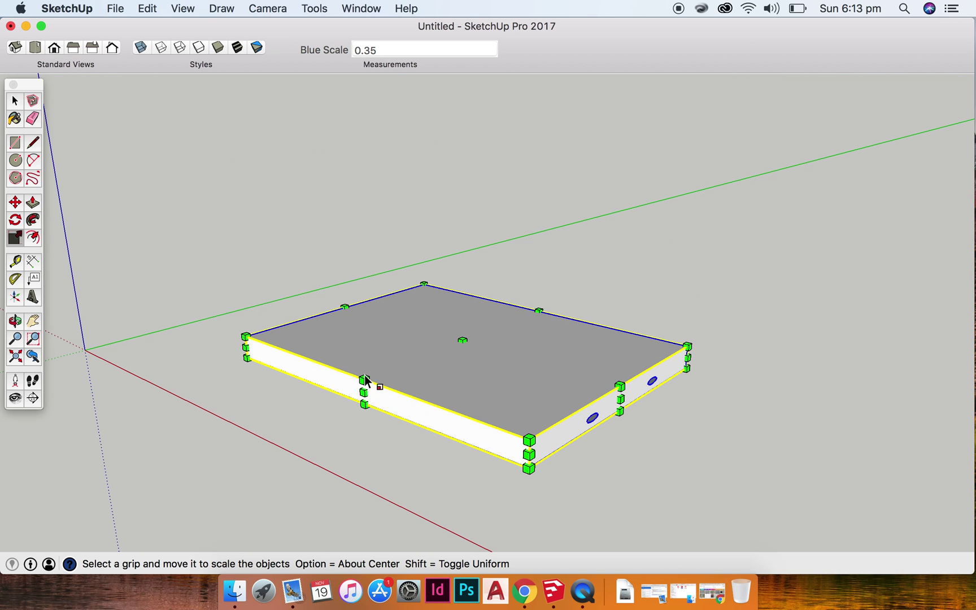
{"action": "left_click_drag", "start_coordinate": [365, 377], "coordinate": [355, 336]}
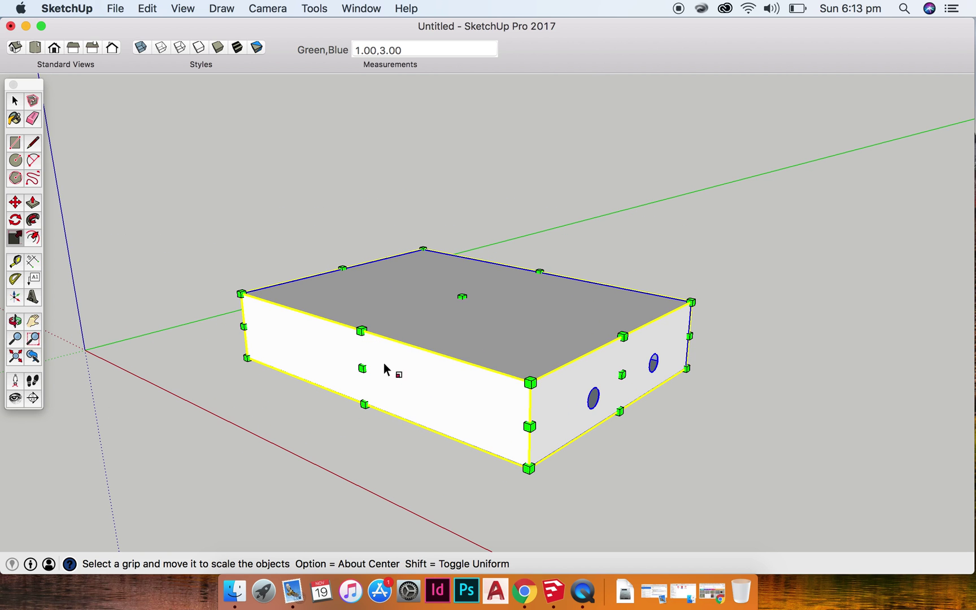
{"action": "left_click_drag", "start_coordinate": [687, 337], "coordinate": [654, 358]}
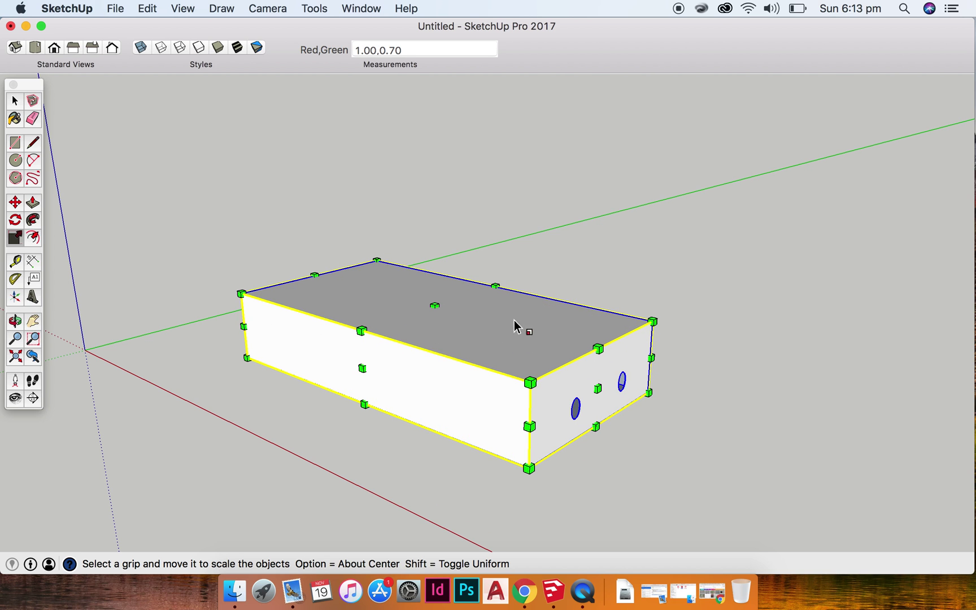
{"action": "left_click_drag", "start_coordinate": [316, 277], "coordinate": [350, 297]}
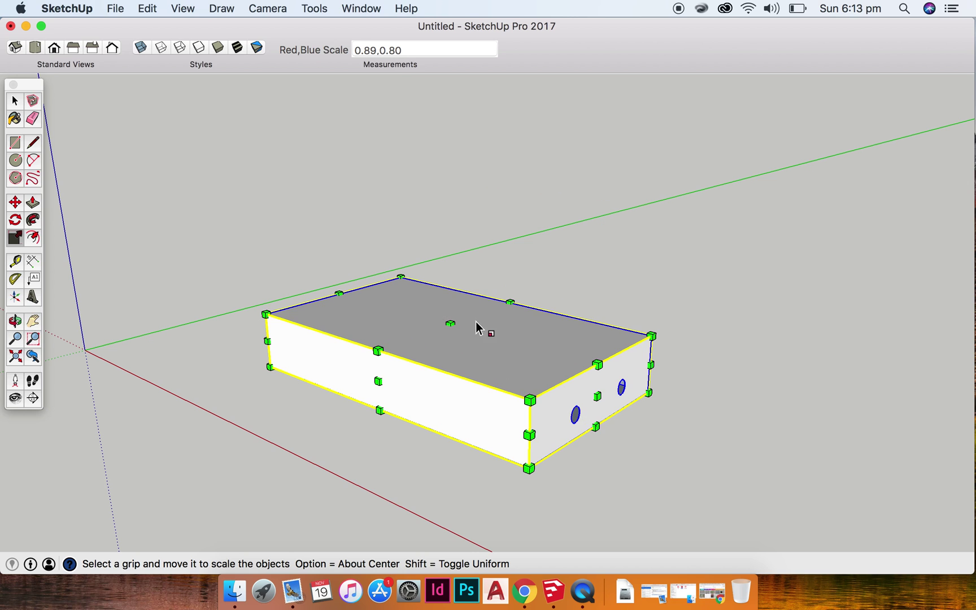
{"action": "left_click_drag", "start_coordinate": [378, 382], "coordinate": [279, 421]}
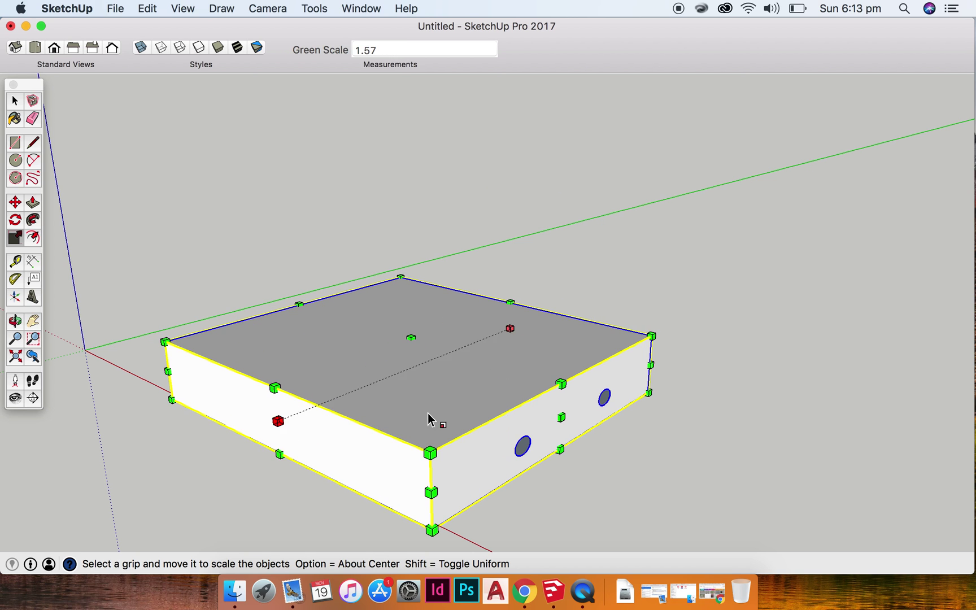
{"action": "left_click_drag", "start_coordinate": [561, 417], "coordinate": [383, 377]}
{"action": "key", "text": "space"}
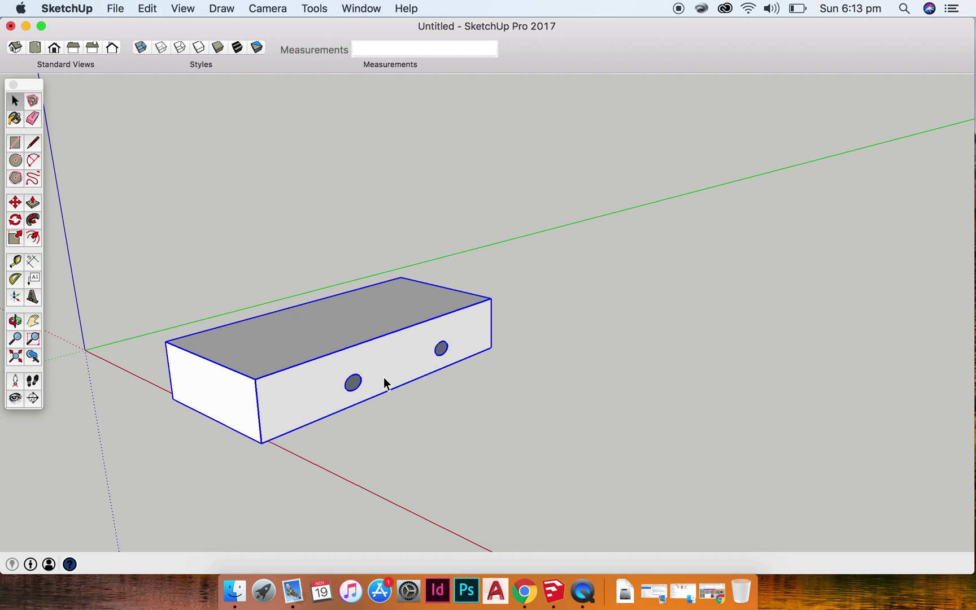
Deselect the box and pan the view so the box shifts up-left.
{"action": "left_click", "coordinate": [482, 436]}
{"action": "middle_click_drag", "start_coordinate": [484, 431], "coordinate": [423, 337], "text": "shift"}
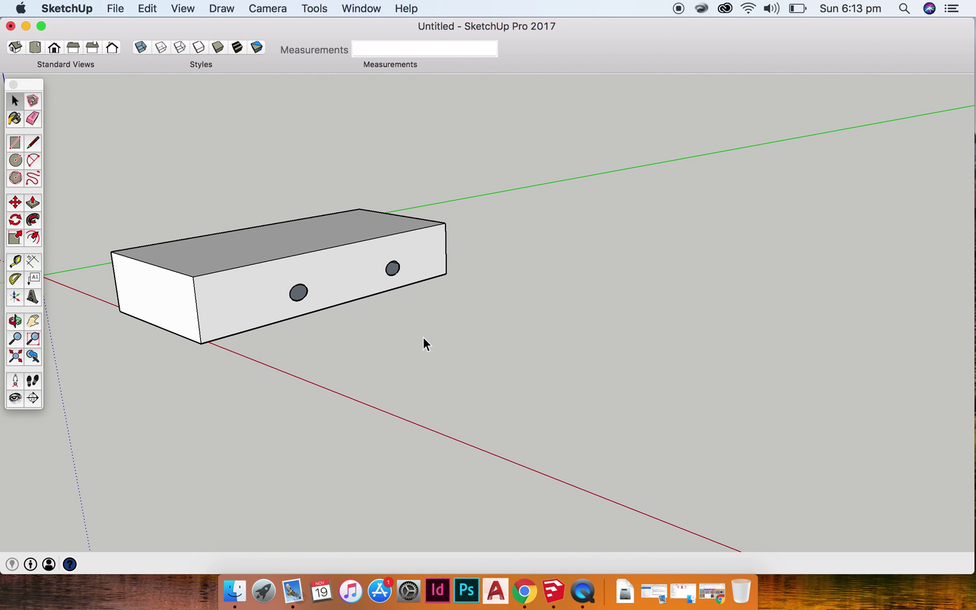
Draw a ground reference line along the green axis in front of the box, discarding a stray vertical line.
{"action": "key", "text": "l"}
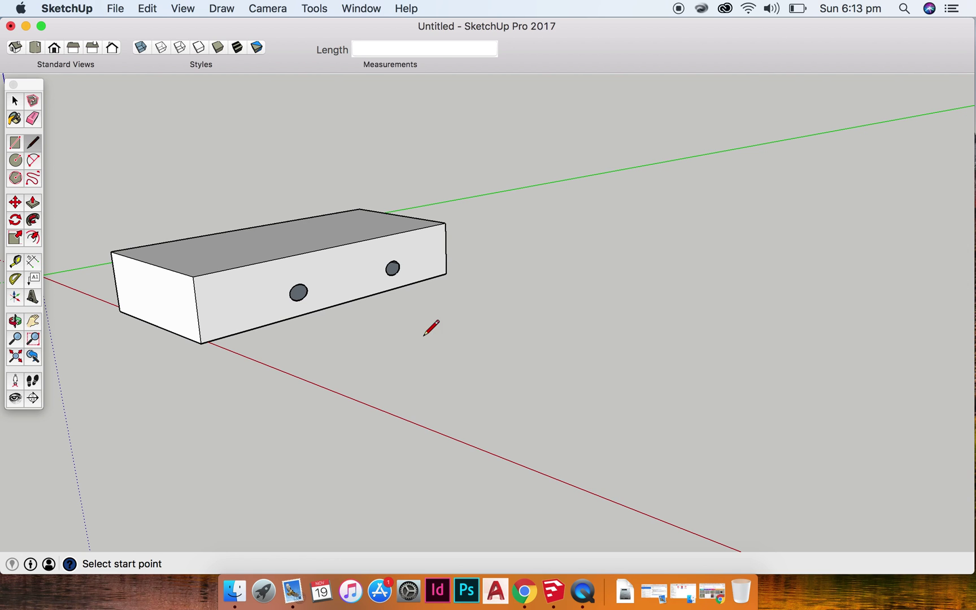
{"action": "left_click", "coordinate": [534, 355]}
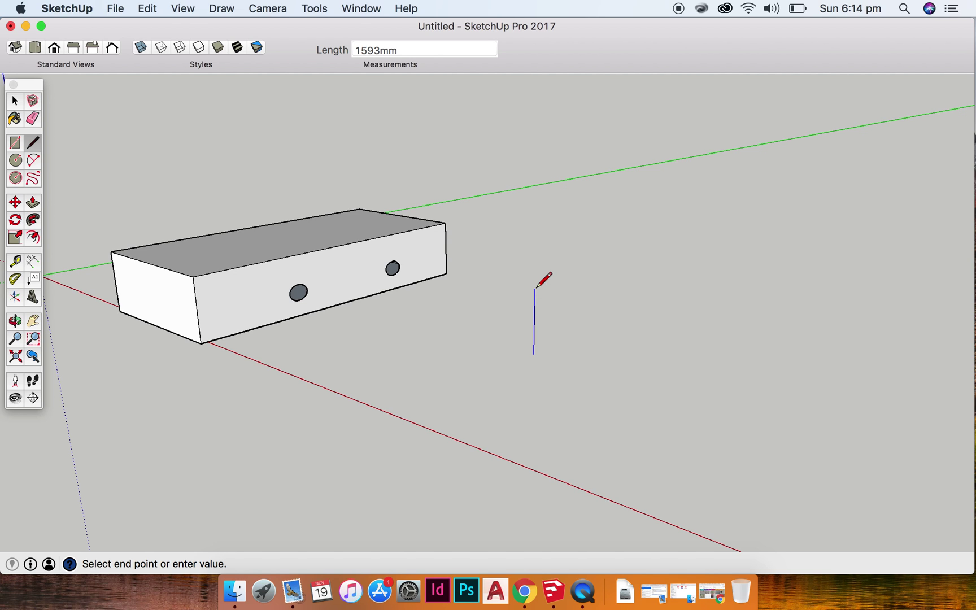
{"action": "key", "text": "Escape"}
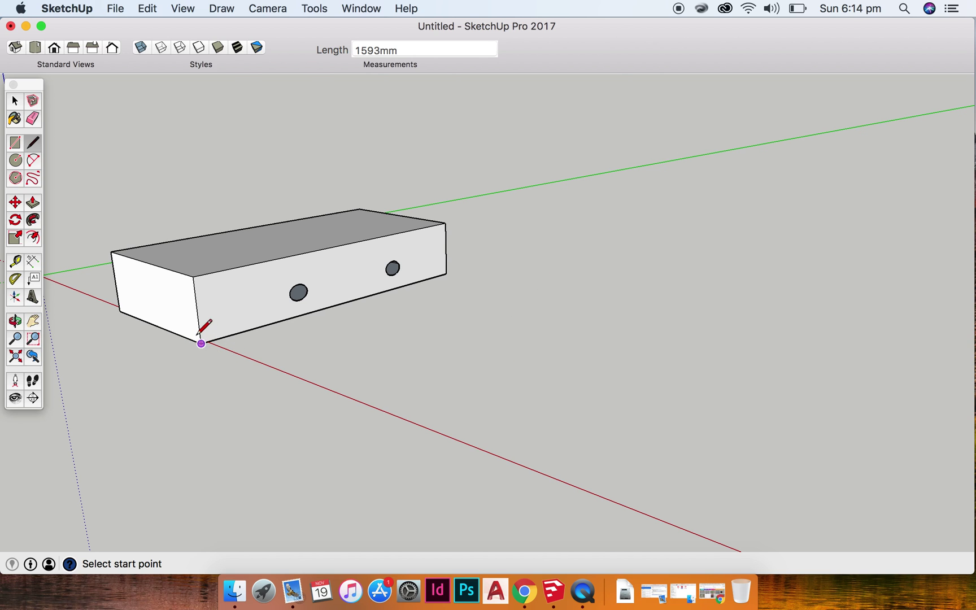
{"action": "left_click", "coordinate": [274, 371]}
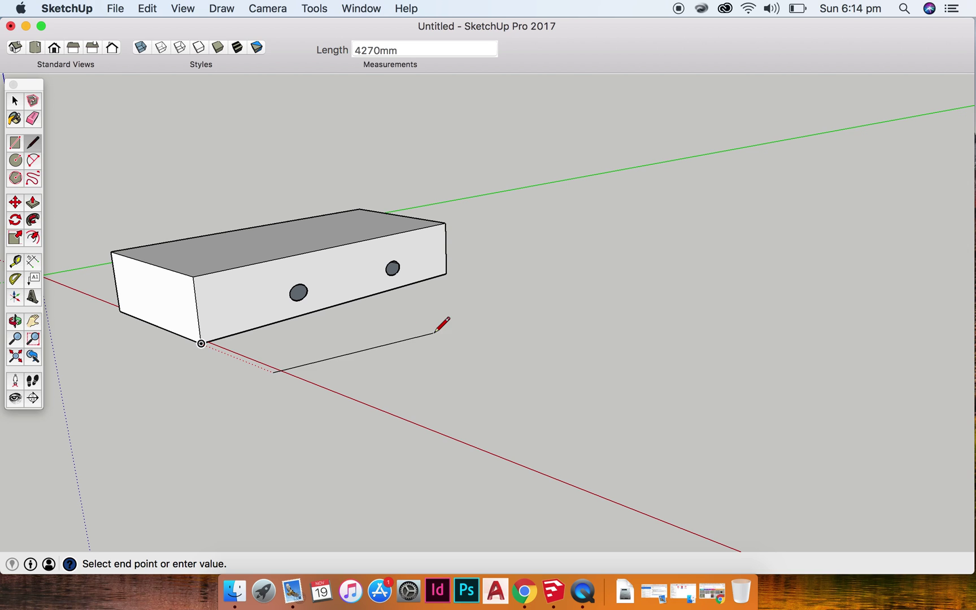
{"action": "left_click", "coordinate": [371, 340]}
Move the box so its bottom corner snaps onto the reference line's start.
{"action": "key", "text": "space"}
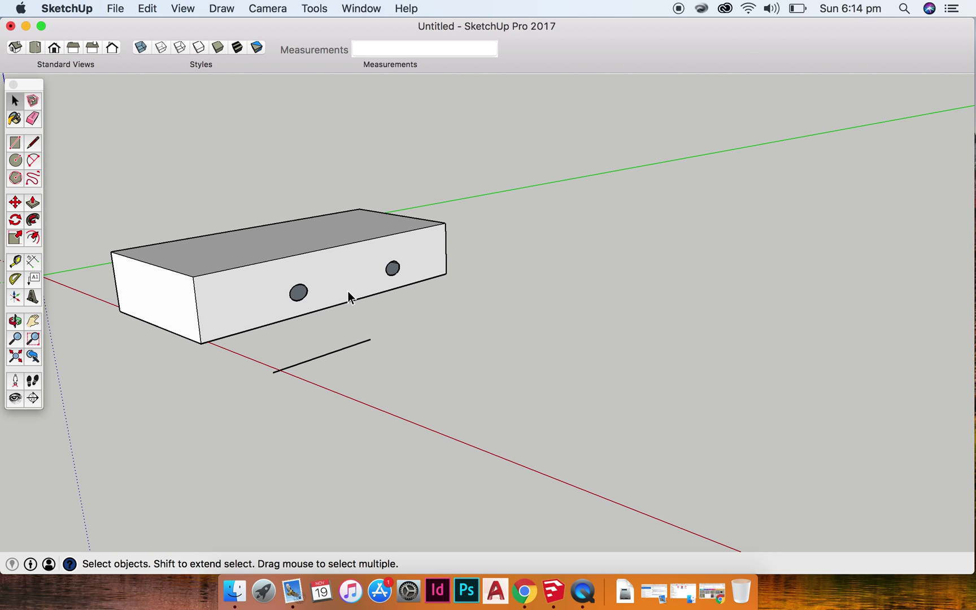
{"action": "left_click", "coordinate": [348, 290]}
{"action": "key", "text": "m"}
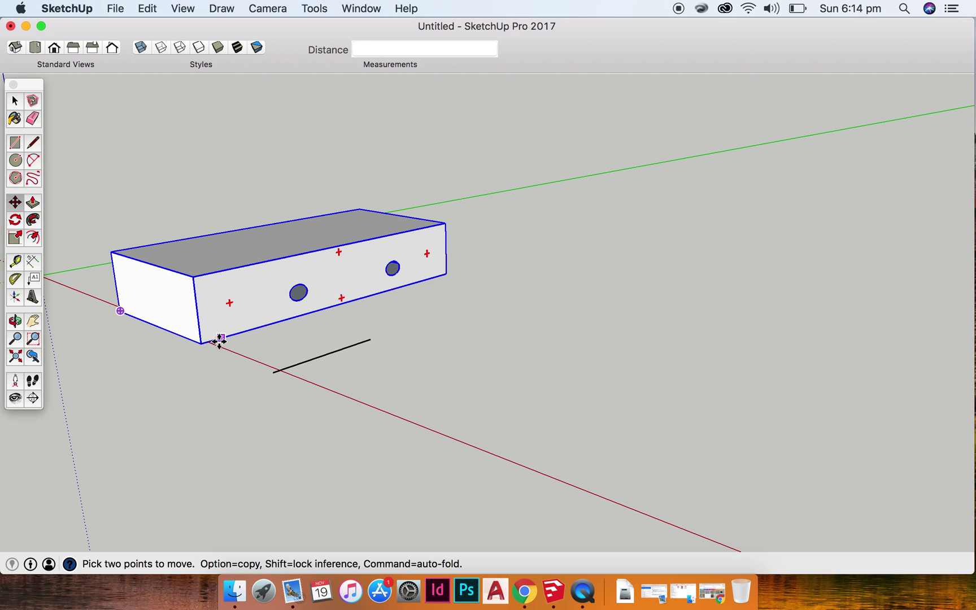
{"action": "left_click", "coordinate": [202, 342]}
{"action": "left_click", "coordinate": [273, 372]}
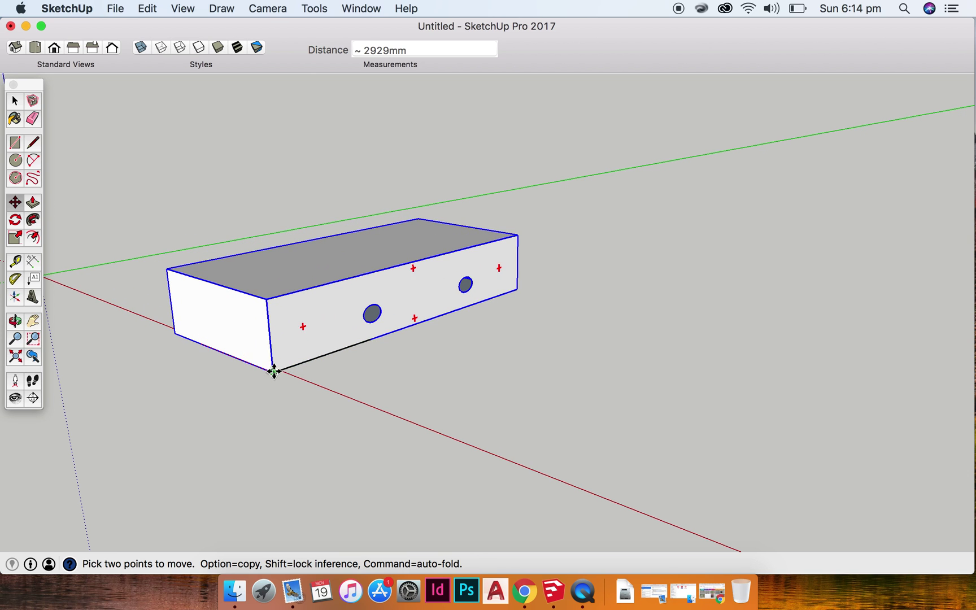
{"action": "key", "text": "space"}
Scale the box along the green axis (0.79) so it ends at the line's end.
{"action": "key", "text": "s"}
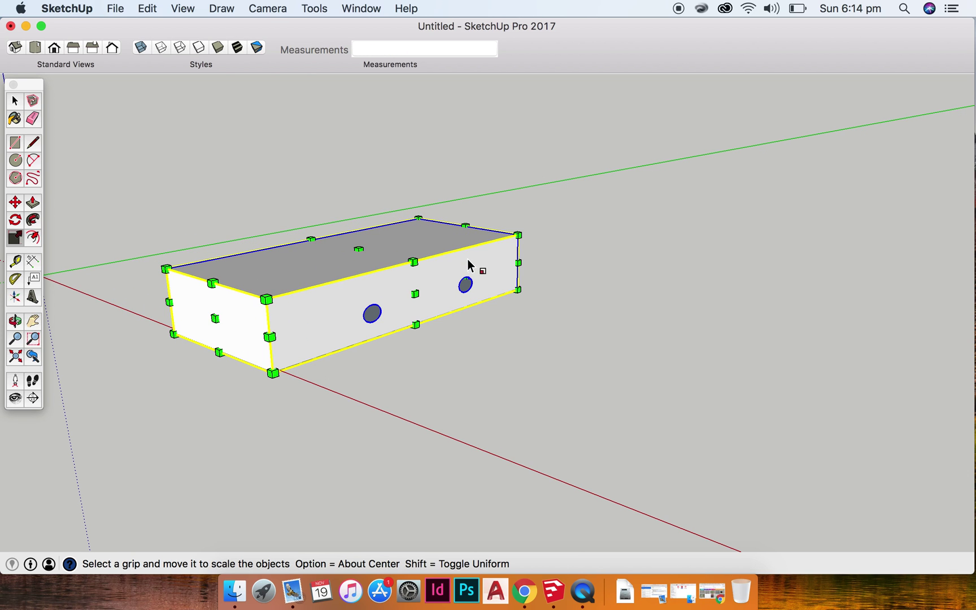
{"action": "left_click_drag", "start_coordinate": [467, 254], "coordinate": [330, 325]}
{"action": "key", "text": "space"}
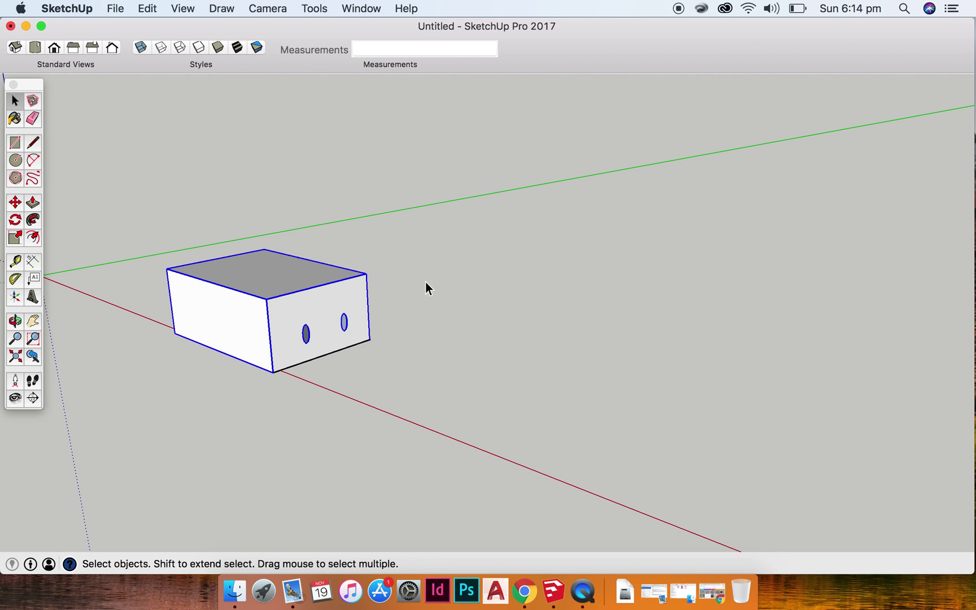
{"action": "middle_click_drag", "start_coordinate": [382, 283], "coordinate": [549, 272], "text": "shift"}
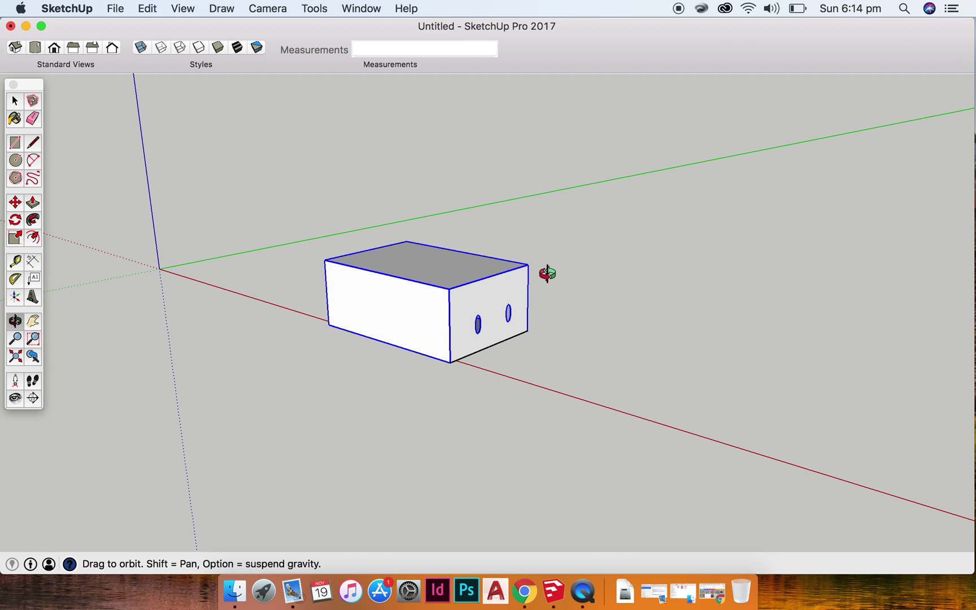
{"action": "key", "text": "space"}
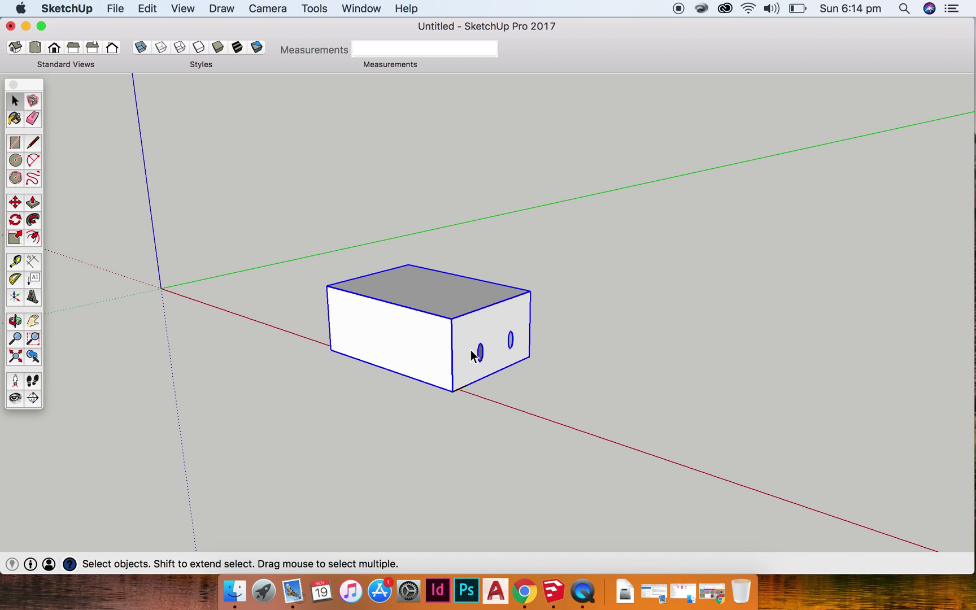
{"action": "scroll", "coordinate": [472, 350], "scroll_direction": "up", "scroll_amount": 5}
{"action": "scroll", "coordinate": [470, 355], "scroll_direction": "down", "scroll_amount": 3}
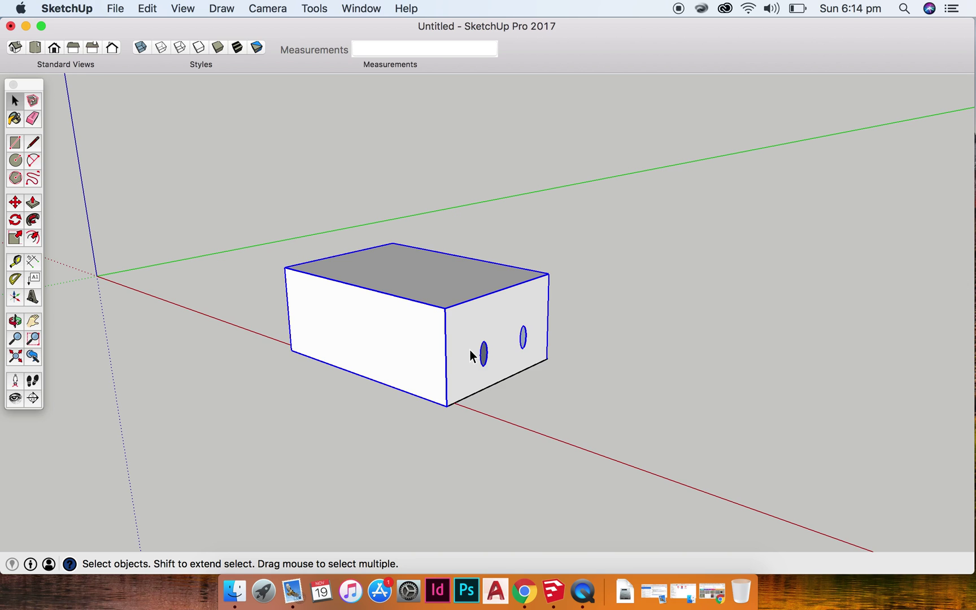
{"action": "left_click", "coordinate": [499, 381]}
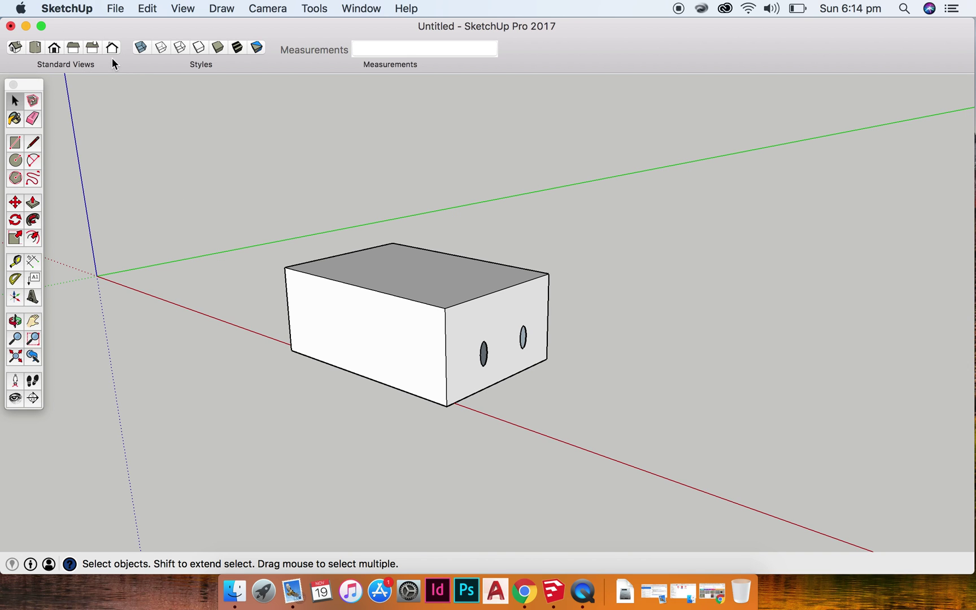
View the box from the Top, Front, Right and Back standard views.
{"action": "left_click", "coordinate": [35, 48]}
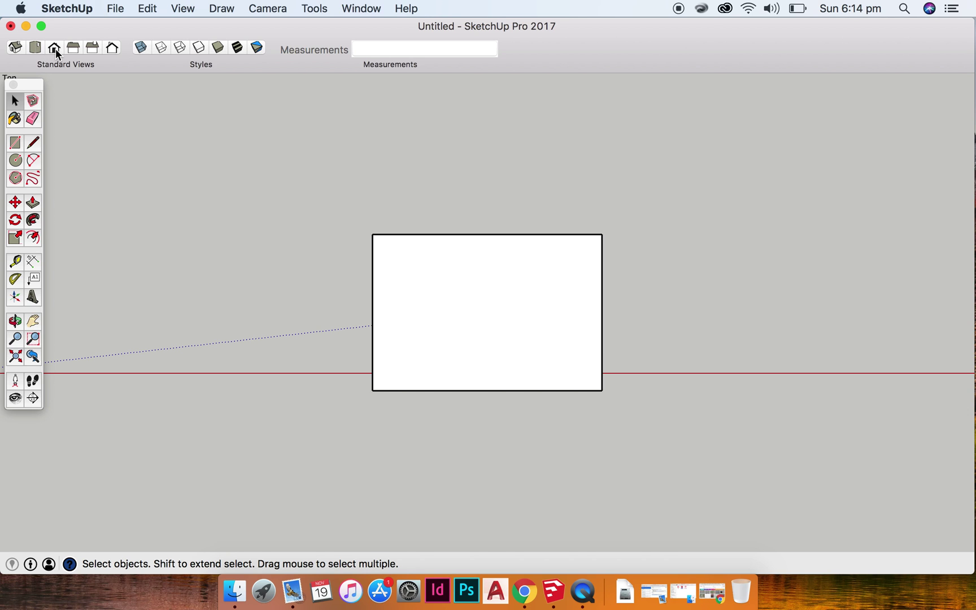
{"action": "left_click", "coordinate": [56, 49]}
{"action": "left_click", "coordinate": [77, 47]}
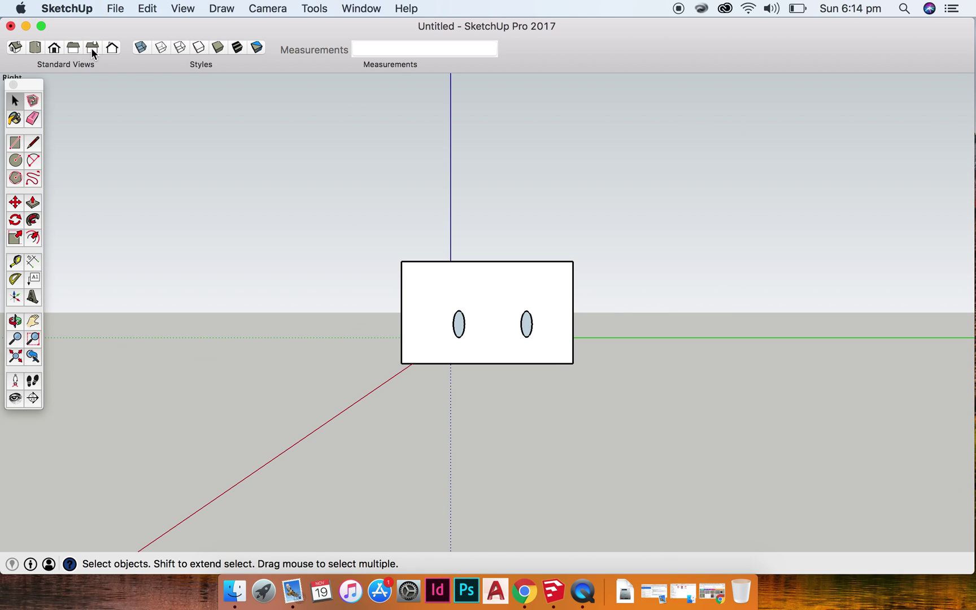
{"action": "left_click", "coordinate": [91, 47]}
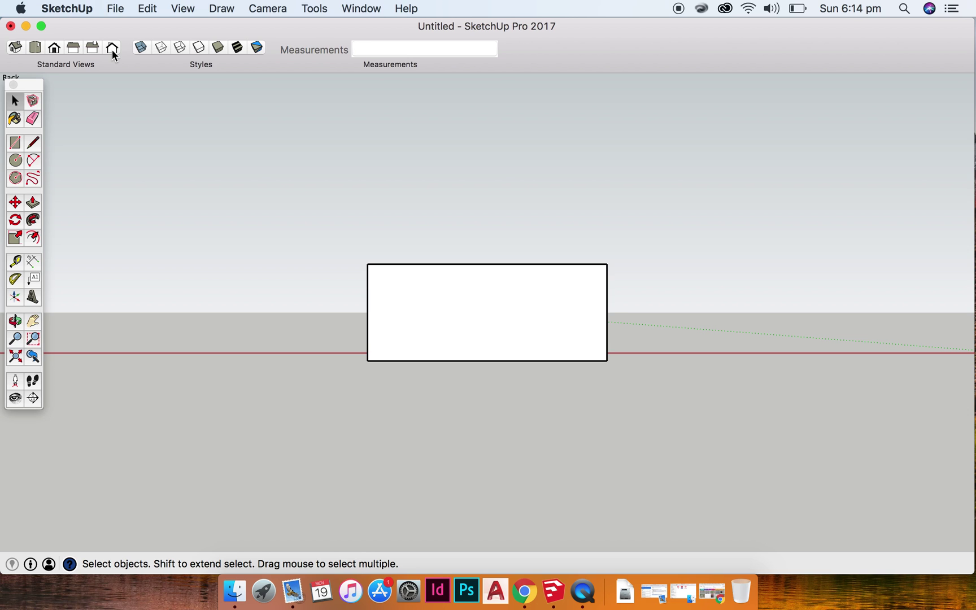
Return to the Iso view and orbit around the box.
{"action": "left_click", "coordinate": [15, 49]}
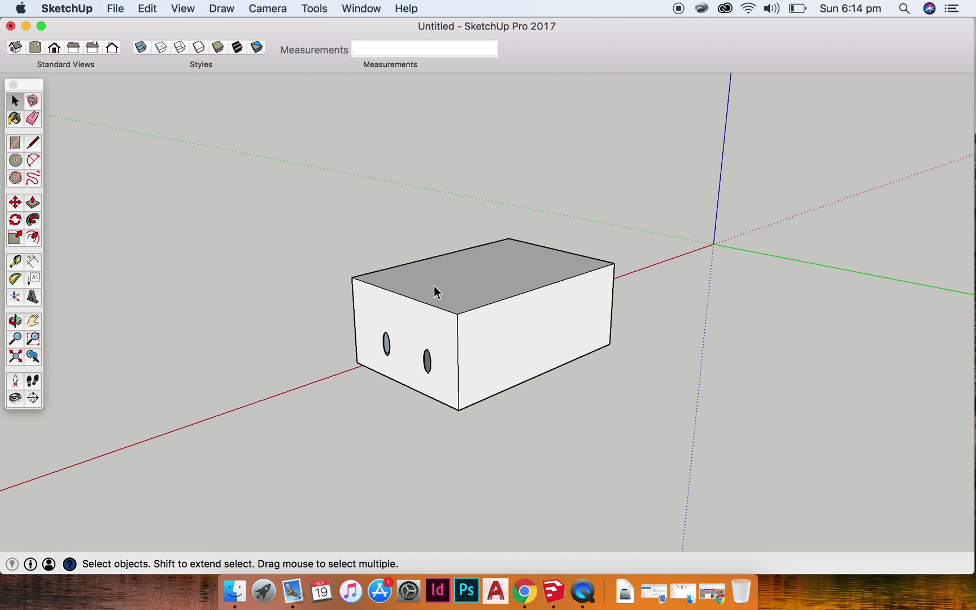
{"action": "key", "text": "o"}
{"action": "left_click_drag", "start_coordinate": [610, 291], "coordinate": [214, 340]}
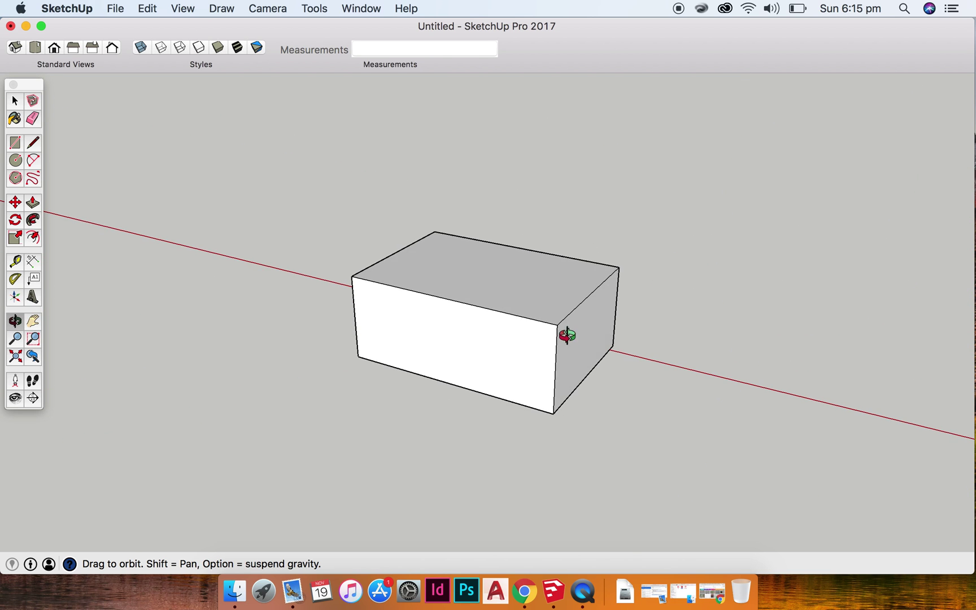
{"action": "left_click_drag", "start_coordinate": [567, 336], "coordinate": [460, 310]}
{"action": "key", "text": "h"}
{"action": "key", "text": "o"}
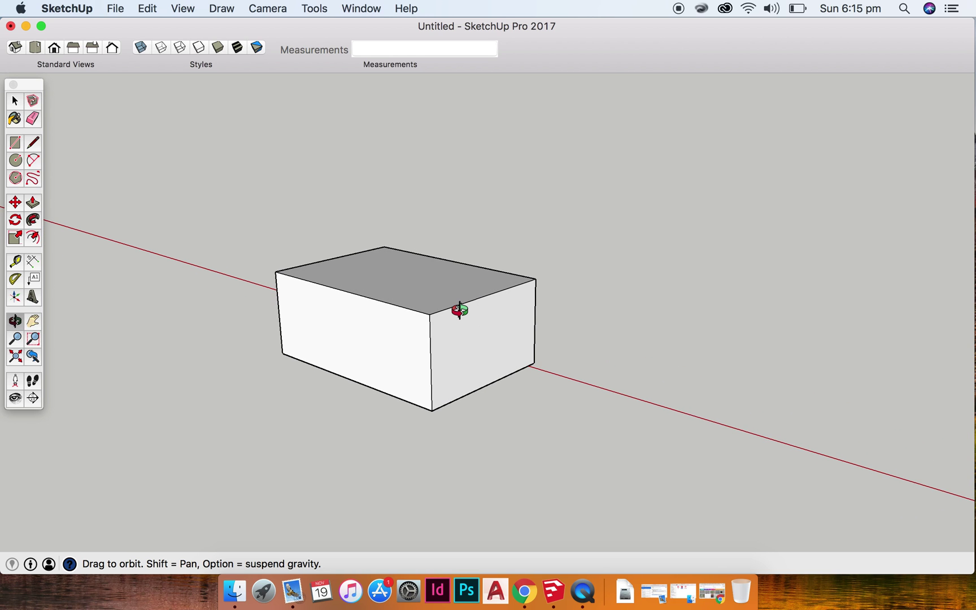
{"action": "key", "text": "space"}
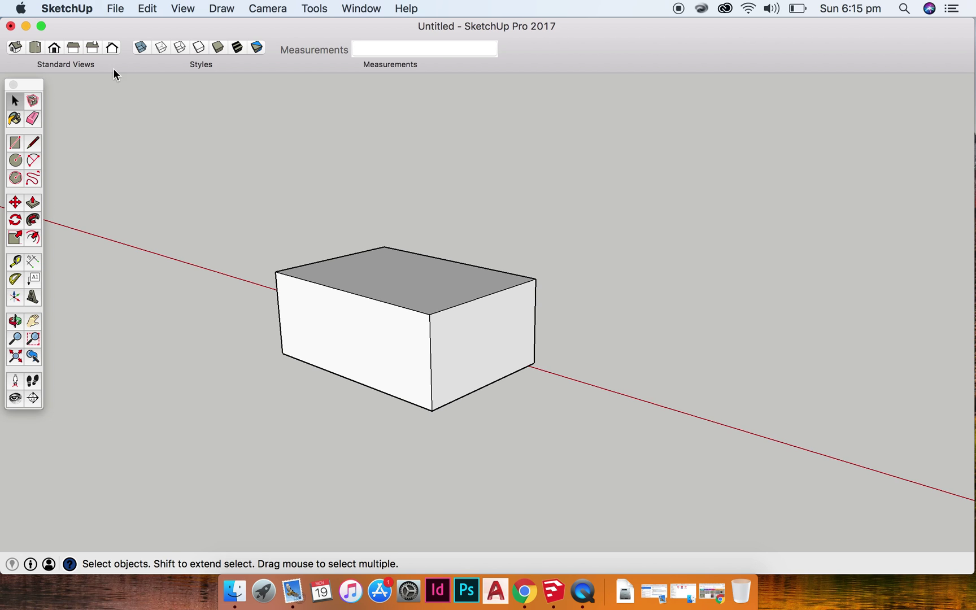
{"action": "left_click", "coordinate": [115, 7]}
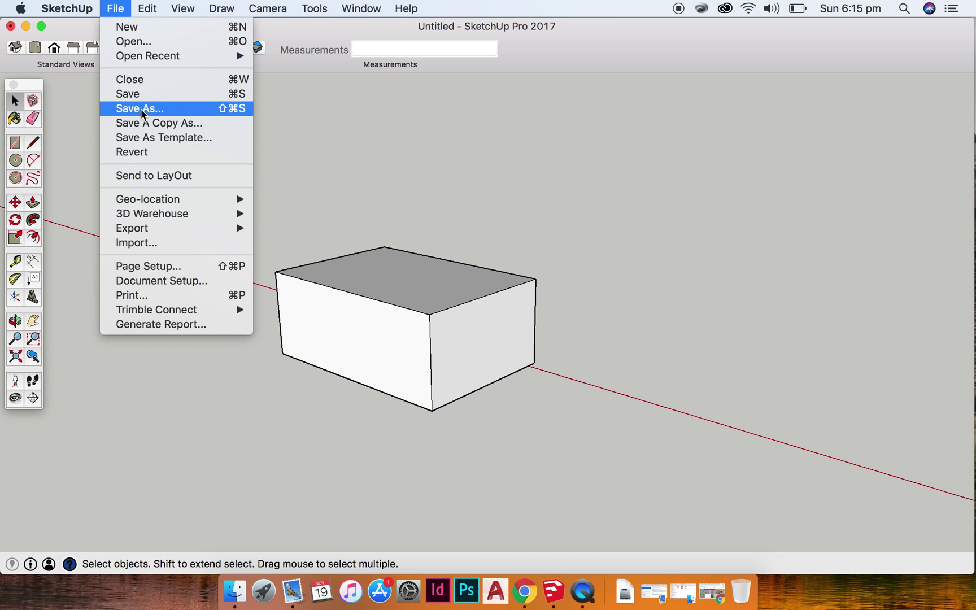
Start a File > Export > 2D Graphic export, then cancel it.
{"action": "mouse_move", "coordinate": [214, 229]}
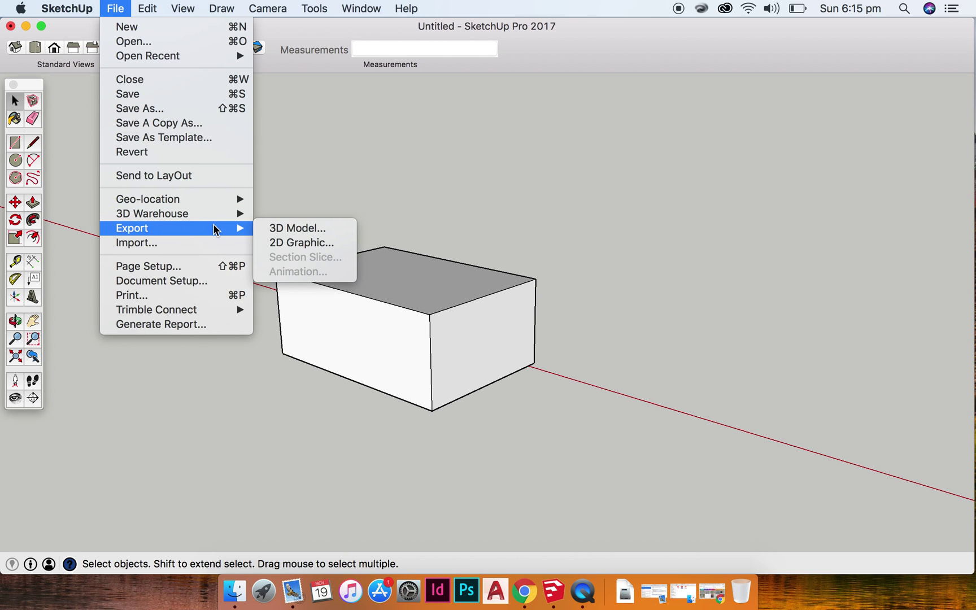
{"action": "left_click", "coordinate": [280, 243]}
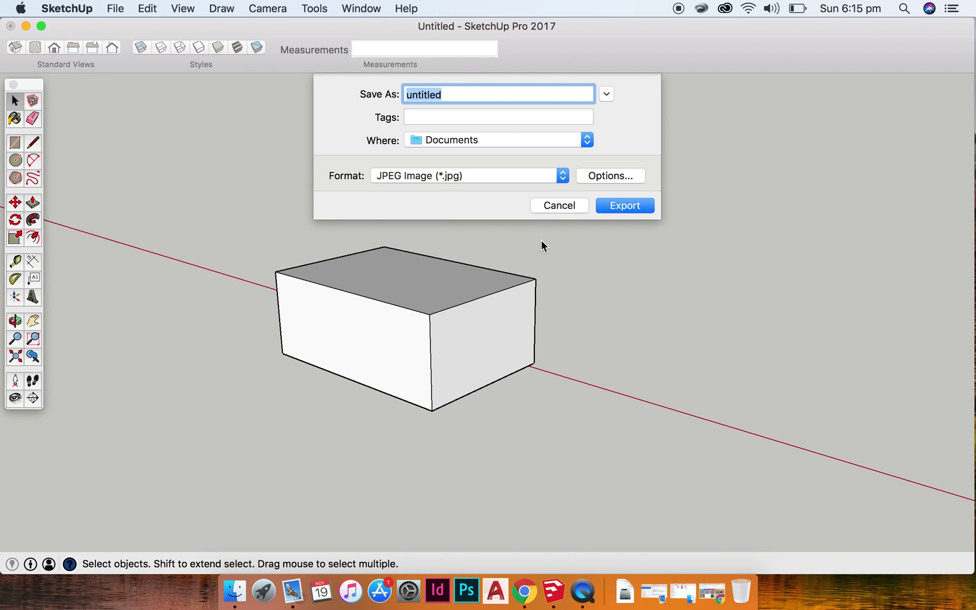
{"action": "left_click", "coordinate": [551, 206]}
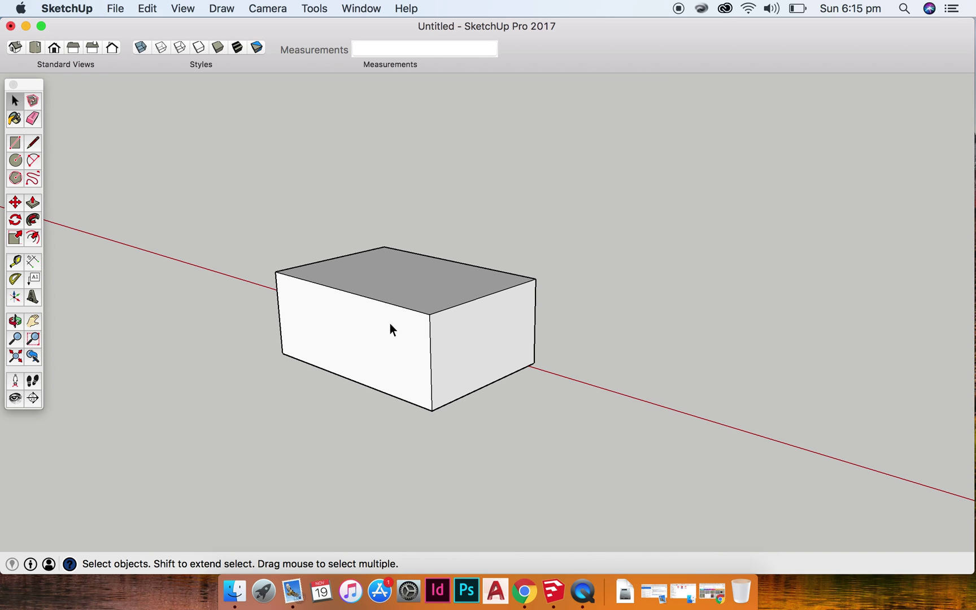
Zoom in, reset to the Iso view and pan so the box fills the view.
{"action": "scroll", "coordinate": [390, 328], "scroll_direction": "up", "scroll_amount": 2}
{"action": "scroll", "coordinate": [390, 324], "scroll_direction": "up", "scroll_amount": 1}
{"action": "left_click", "coordinate": [15, 47]}
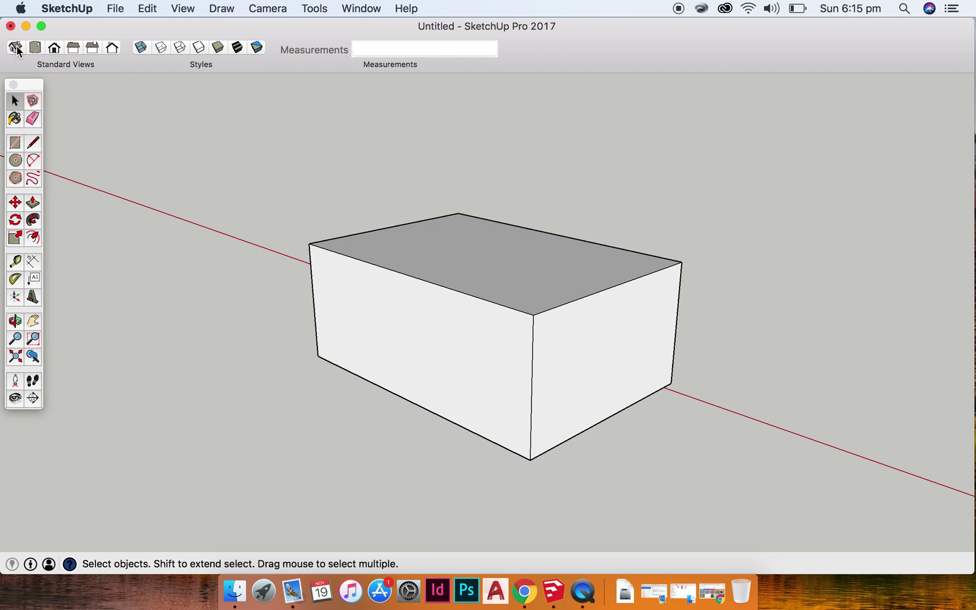
{"action": "scroll", "coordinate": [600, 392], "scroll_direction": "up", "scroll_amount": 2}
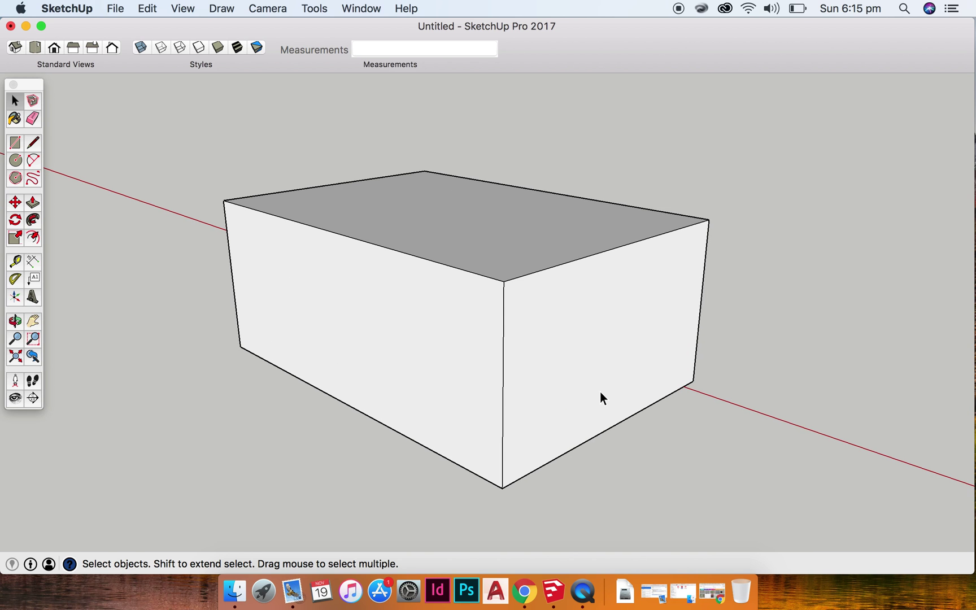
{"action": "middle_click_drag", "start_coordinate": [600, 391], "coordinate": [552, 347], "text": "shift"}
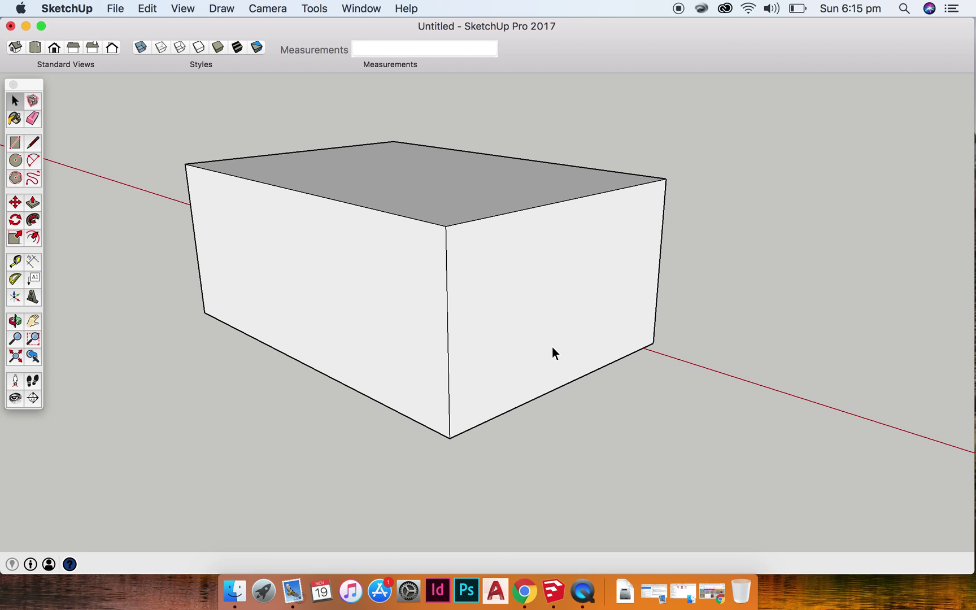
{"action": "left_click", "coordinate": [116, 7]}
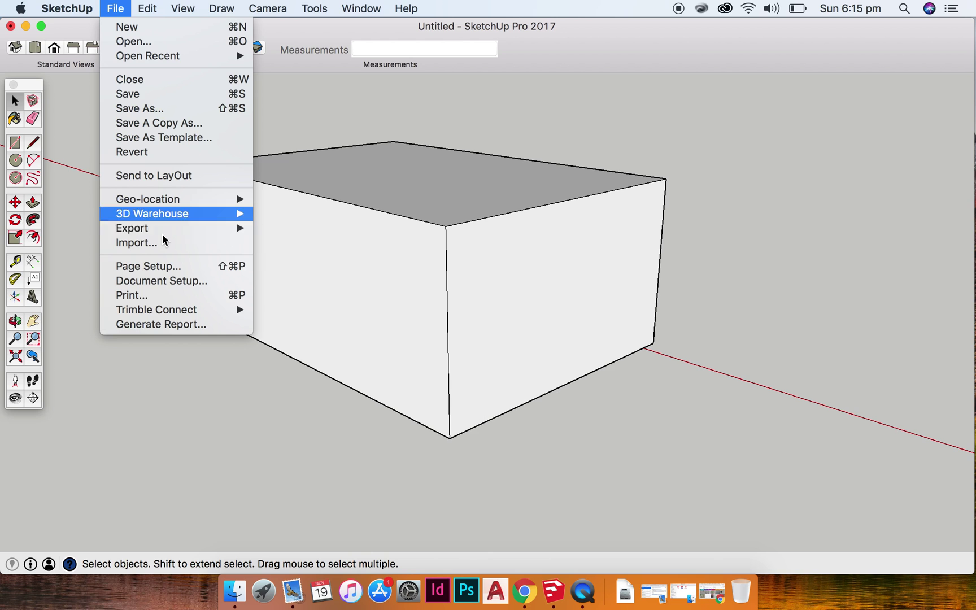
Export the isometric view as a 2D JPEG graphic named 'rectangular prism iso' in Documents.
{"action": "mouse_move", "coordinate": [161, 232]}
{"action": "left_click", "coordinate": [304, 242]}
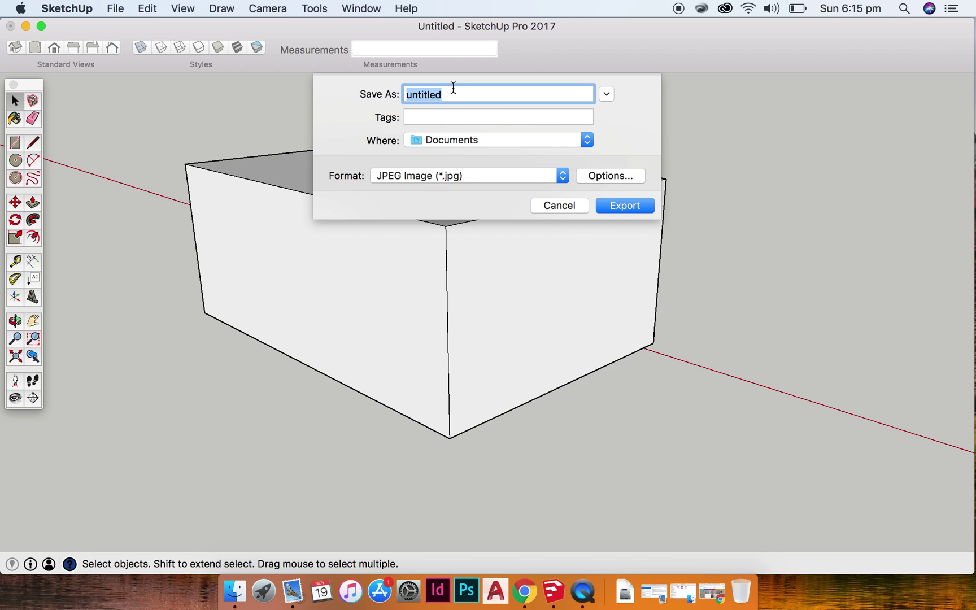
{"action": "type", "text": "rectu"}
{"action": "type", "text": "lar"}
{"action": "key", "text": "BackSpace"}
{"action": "key", "text": "BackSpace"}
{"action": "key", "text": "BackSpace"}
{"action": "key", "text": "BackSpace"}
{"action": "type", "text": "angular prism iso"}
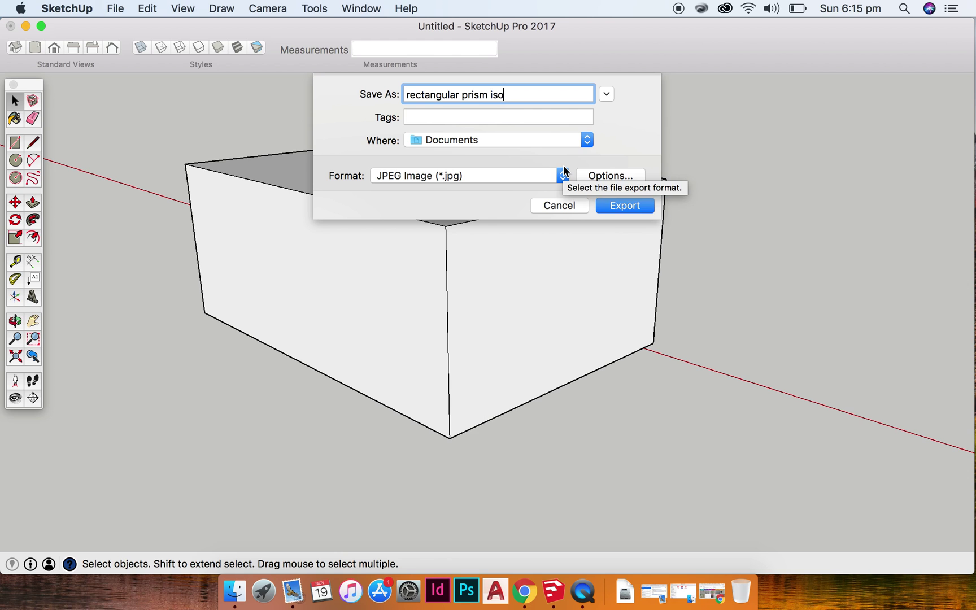
{"action": "left_click", "coordinate": [614, 207]}
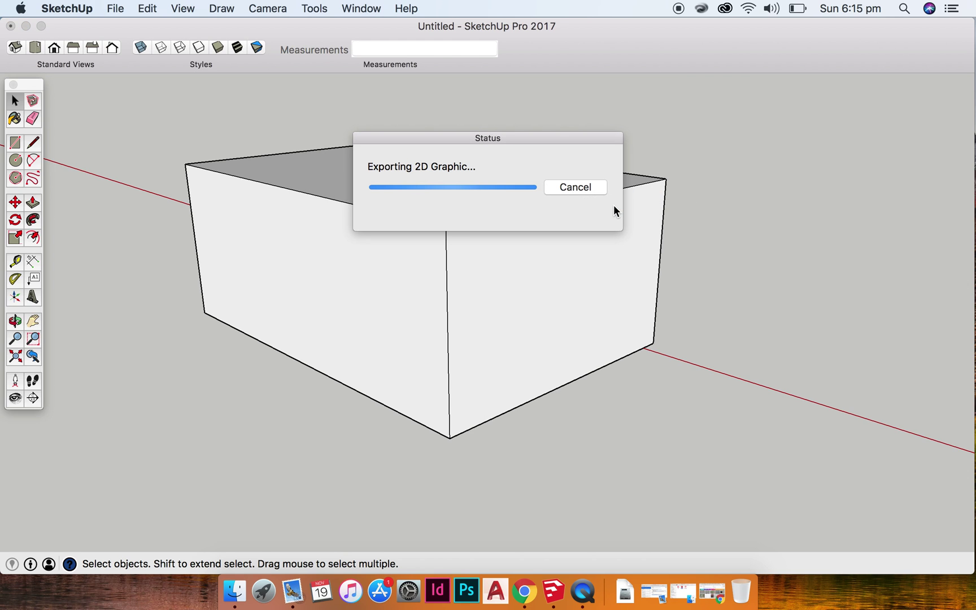